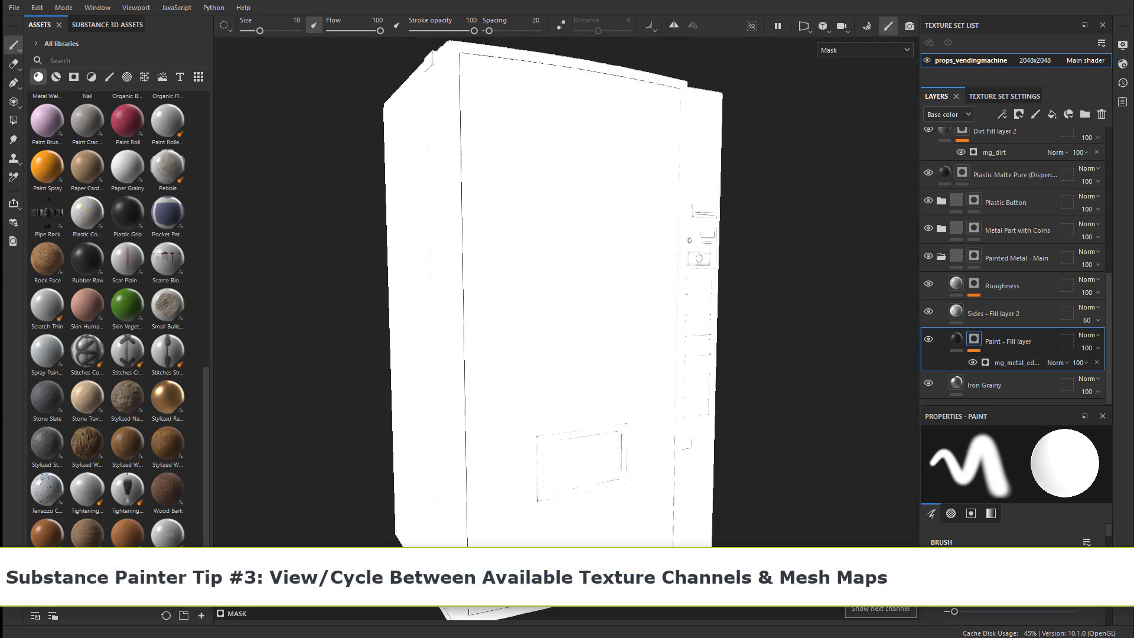
{"action": "key", "text": "c"}
{"action": "key", "text": "c"}
{"action": "key", "text": "c"}
{"action": "key", "text": "c"}
{"action": "key", "text": "c"}
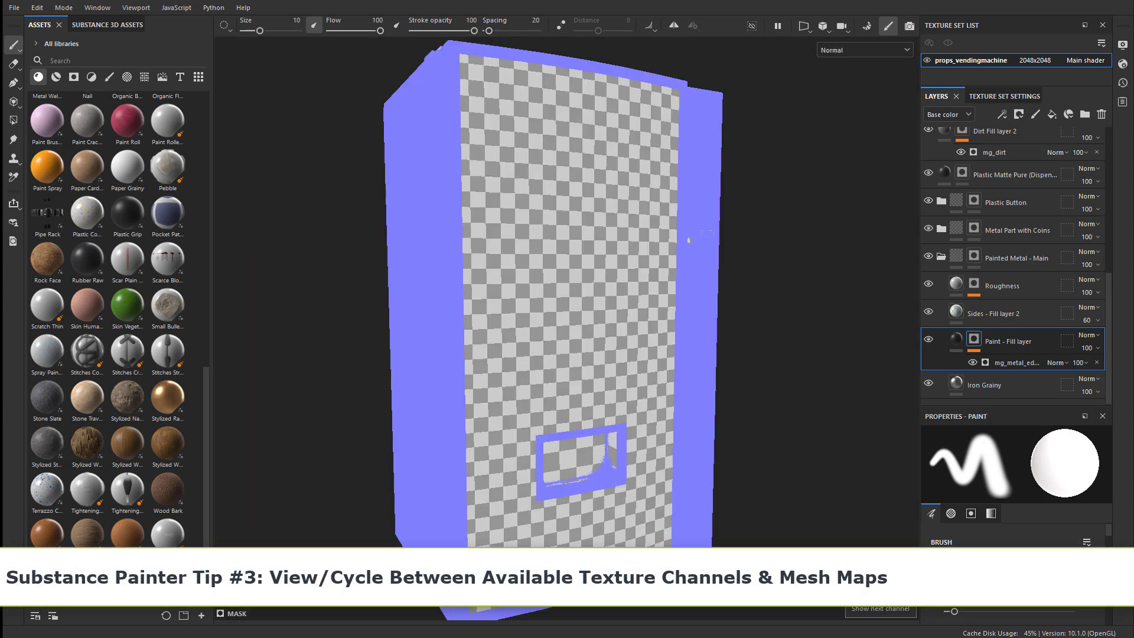
Step: Cycle the viewport through the channel and ambient occlusion and Bent normals mesh maps, then return to Material
{"action": "key", "text": "b"}
{"action": "key", "text": "b"}
{"action": "key", "text": "b"}
{"action": "key", "text": "b"}
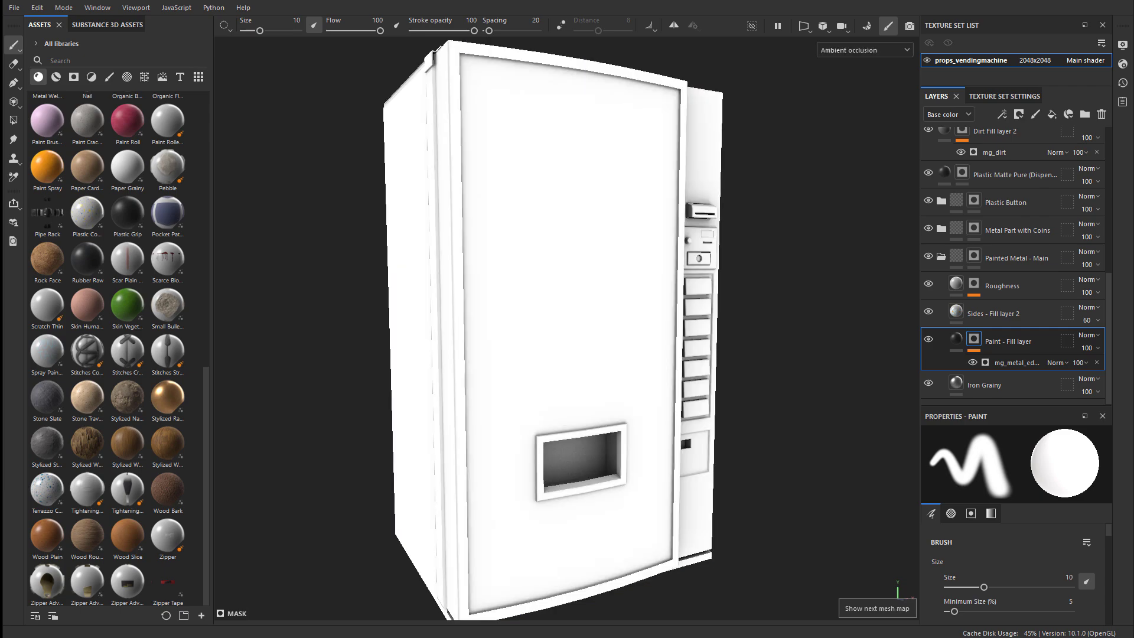
{"action": "key", "text": "b"}
{"action": "key", "text": "b"}
{"action": "key", "text": "b"}
{"action": "key", "text": "b"}
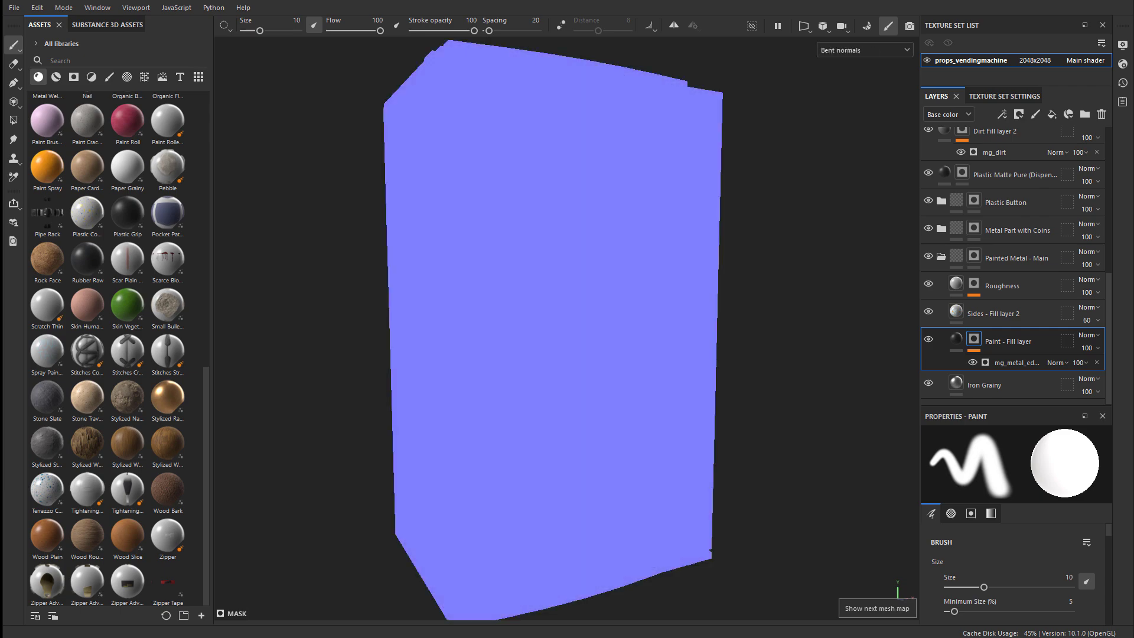
{"action": "key", "text": "b"}
{"action": "key", "text": "m"}
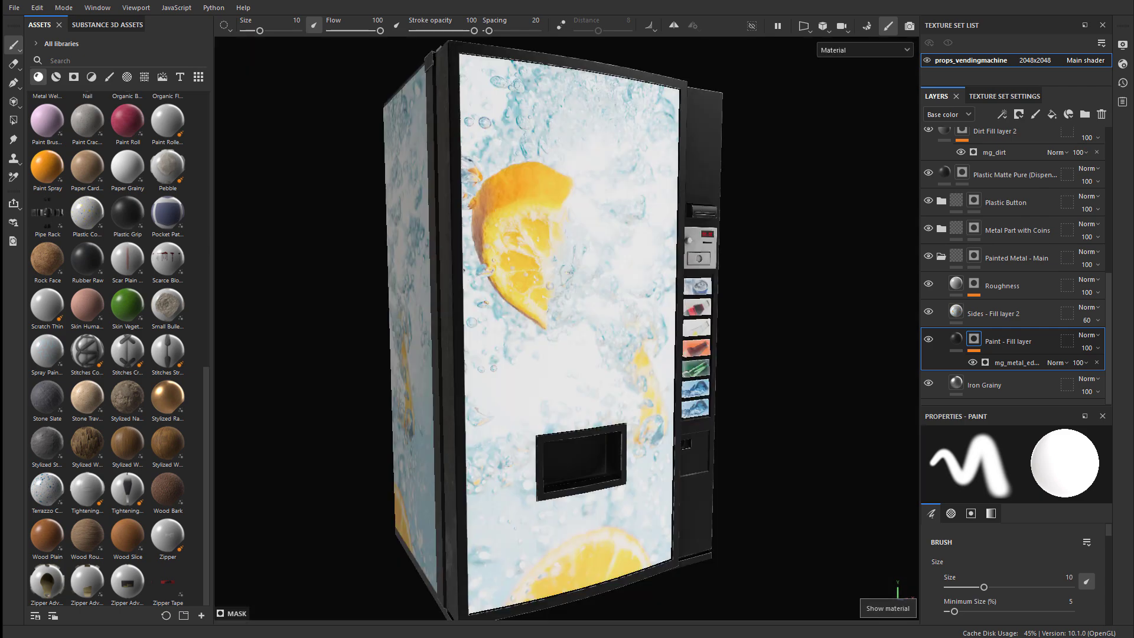
Step: Preview the Roughness, Select Drinks and Dirt layer masks, then select the top Sharpen layer
{"action": "left_click", "coordinate": [974, 286], "text": "alt"}
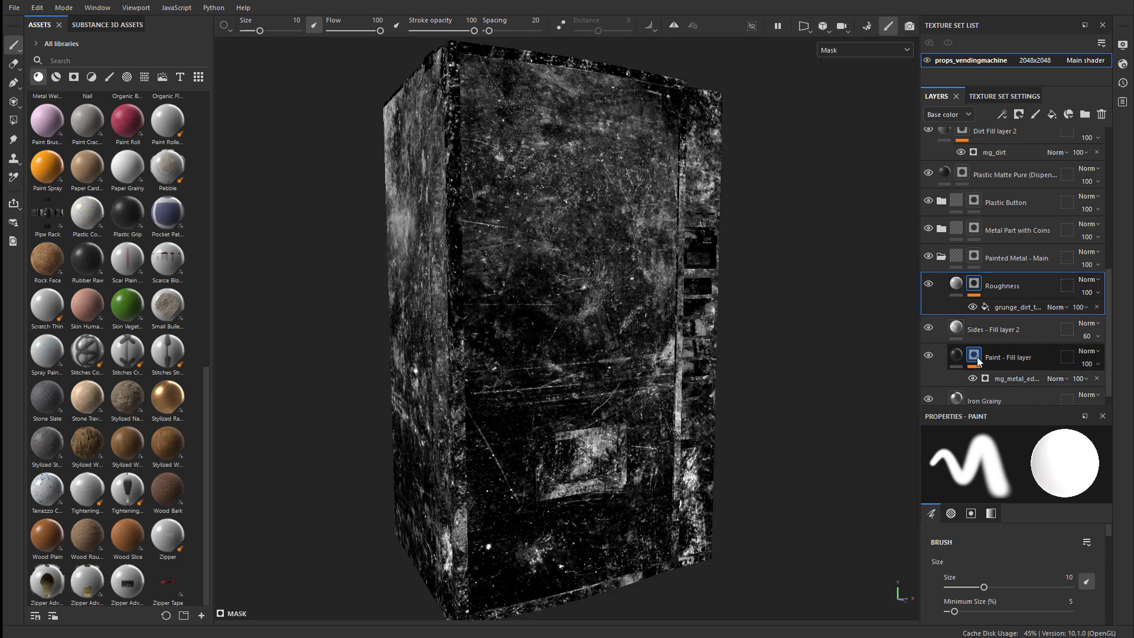
{"action": "left_click", "coordinate": [974, 357], "text": "alt"}
{"action": "scroll", "coordinate": [1004, 266], "scroll_direction": "up", "scroll_amount": 3}
{"action": "left_click", "coordinate": [962, 305], "text": "alt"}
{"action": "left_click", "coordinate": [974, 223], "text": "alt"}
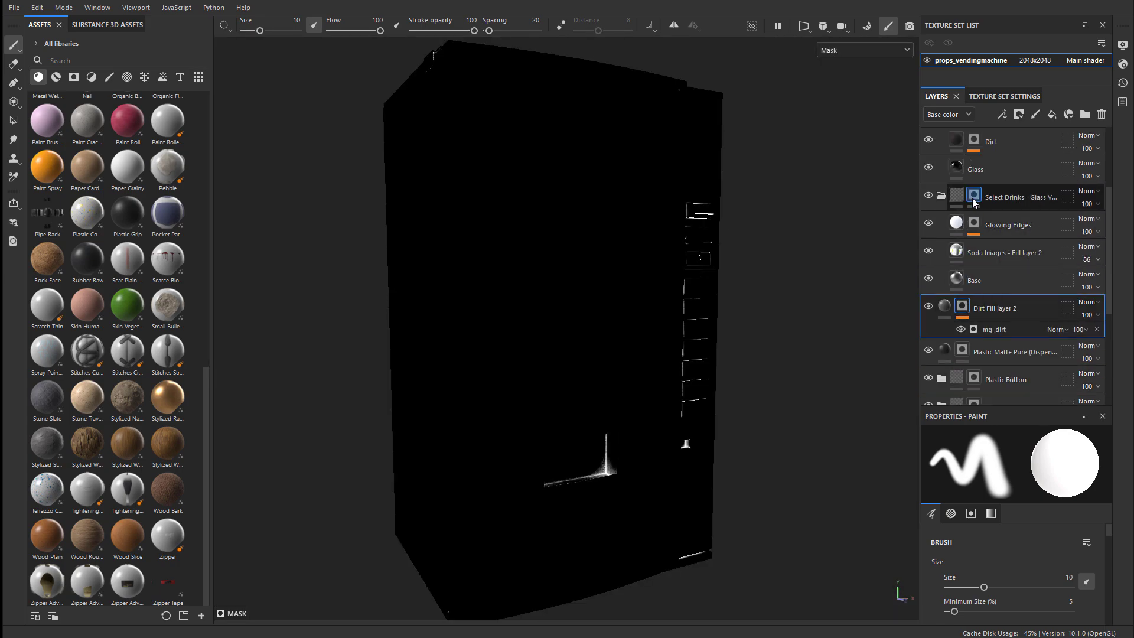
{"action": "left_click", "coordinate": [973, 140], "text": "alt"}
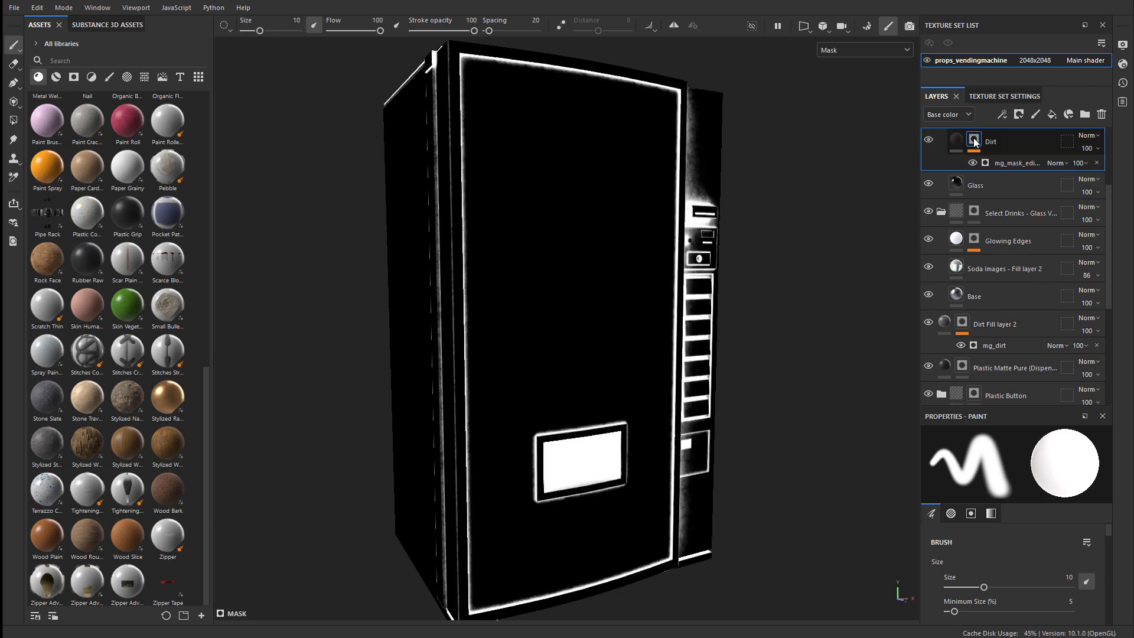
{"action": "left_click", "coordinate": [974, 141], "text": "alt"}
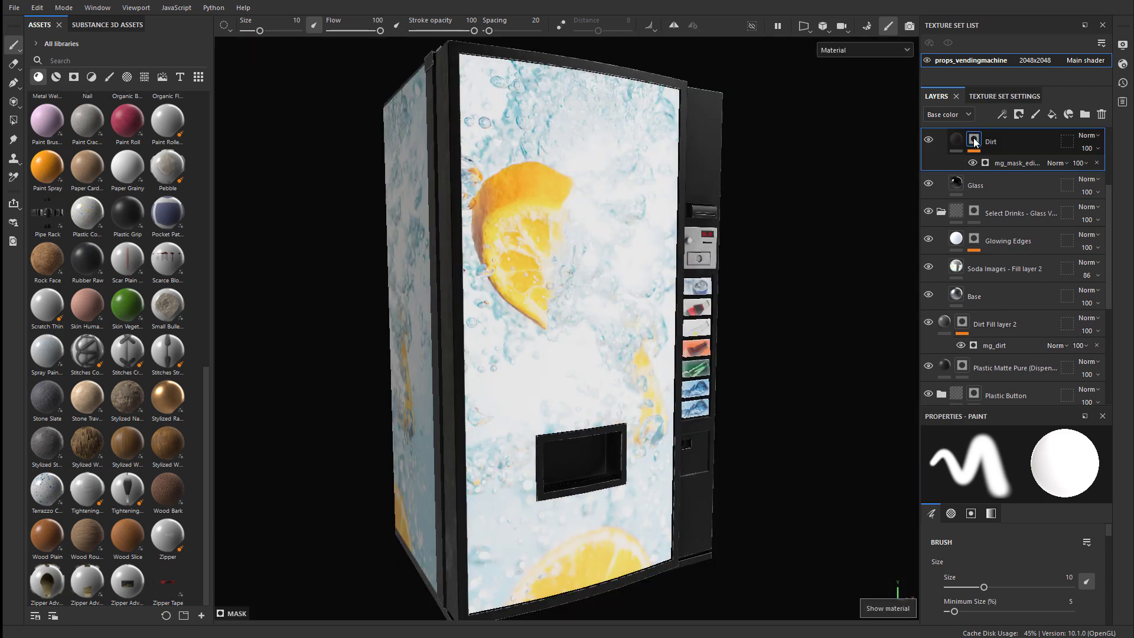
{"action": "scroll", "coordinate": [975, 142], "scroll_direction": "up", "scroll_amount": 4}
{"action": "left_click", "coordinate": [975, 142]}
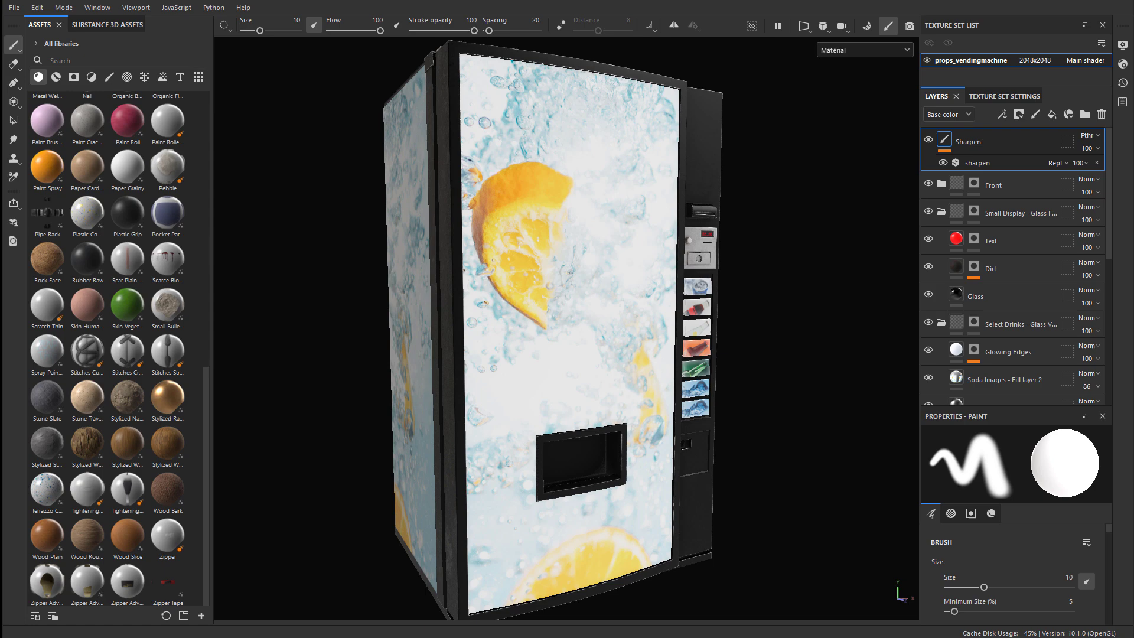
Step: Preview the Base color channel and the Normal mesh map from the display dropdown, then return to Material
{"action": "left_click", "coordinate": [842, 52]}
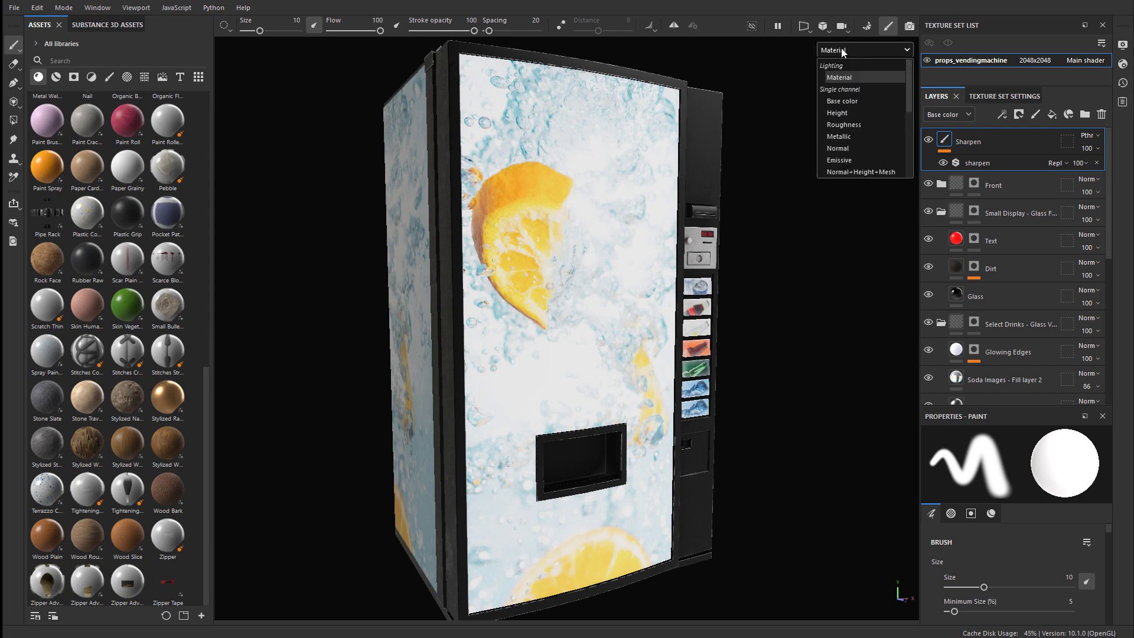
{"action": "left_click", "coordinate": [848, 101]}
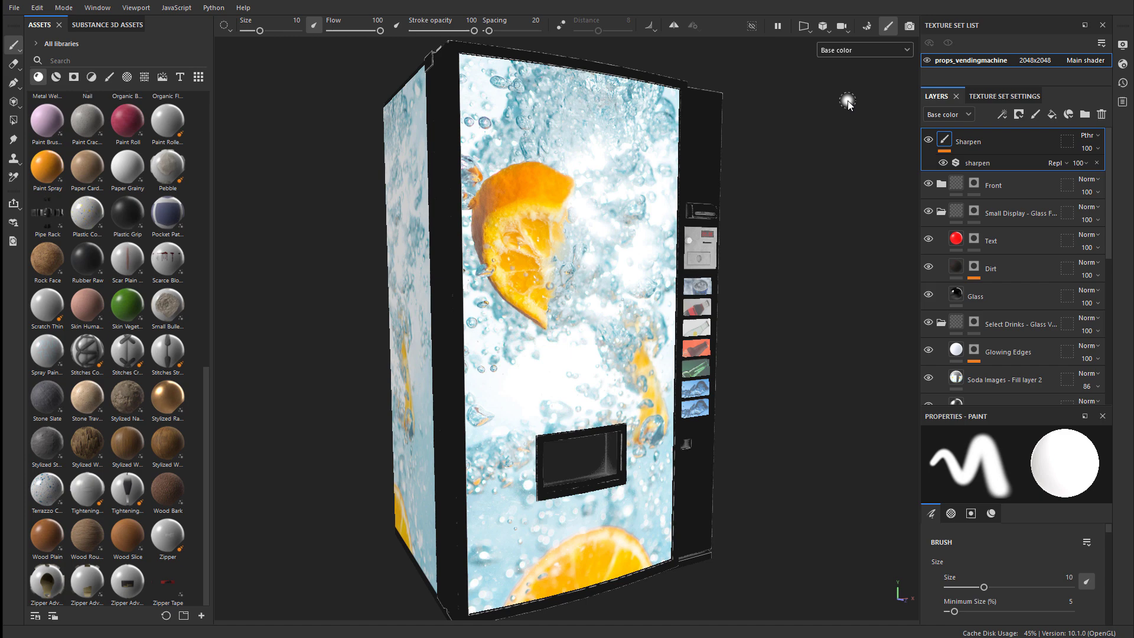
{"action": "left_click", "coordinate": [864, 50]}
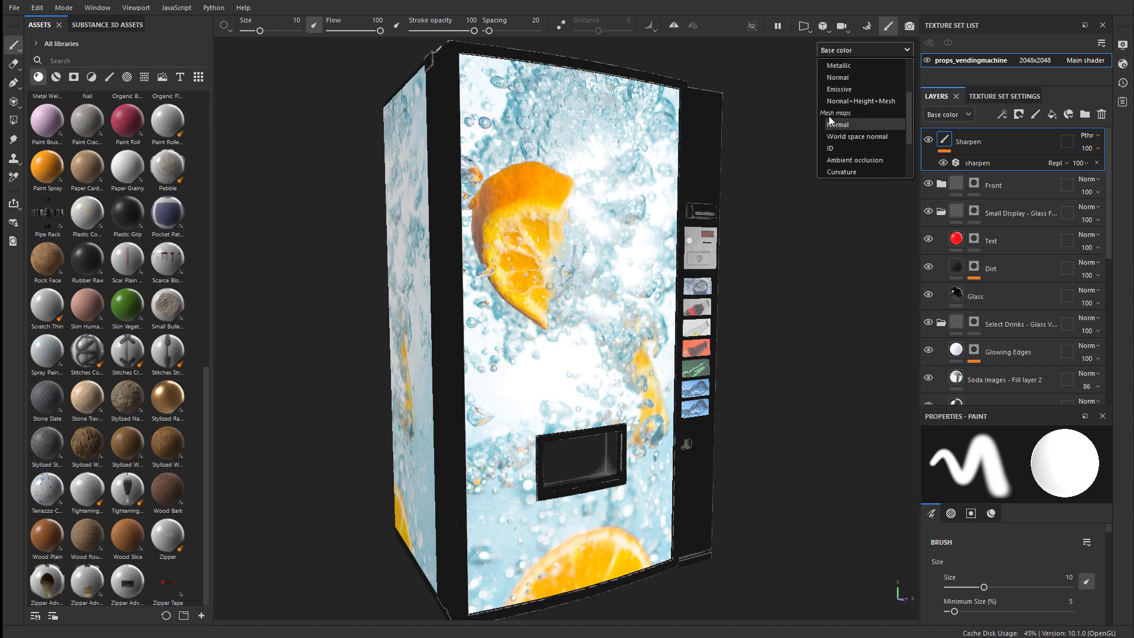
{"action": "left_click", "coordinate": [852, 126]}
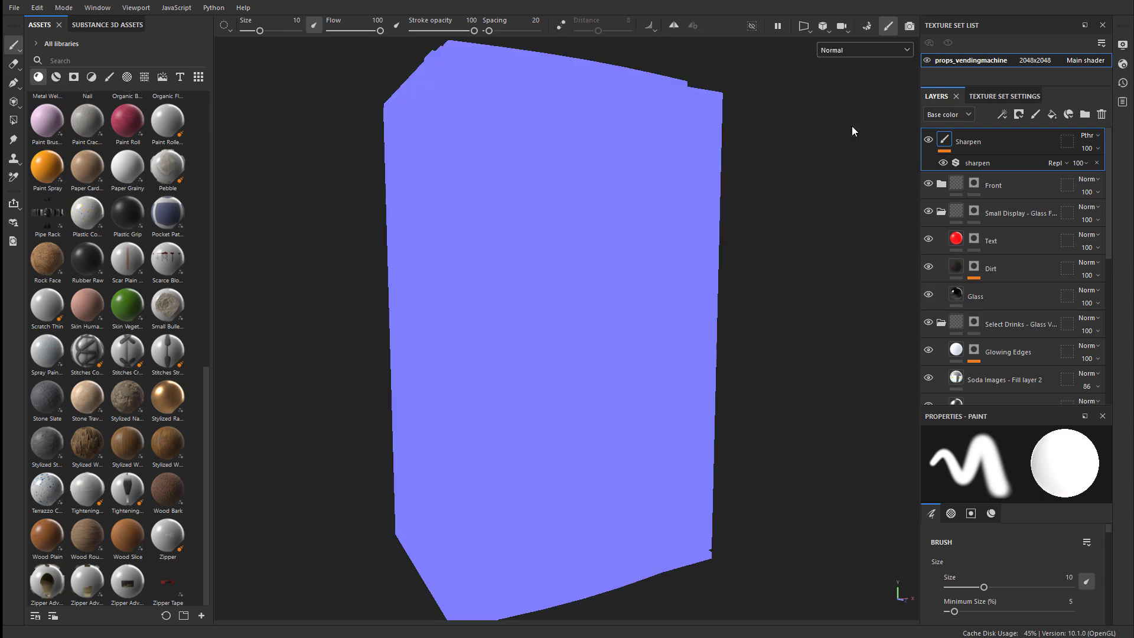
{"action": "left_click", "coordinate": [855, 50]}
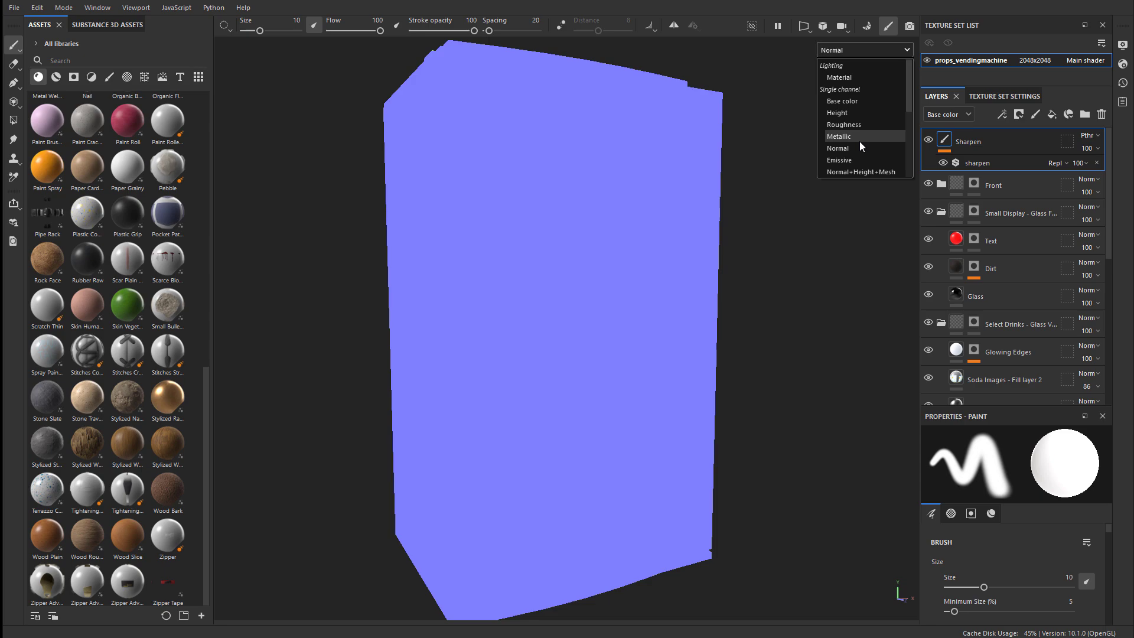
{"action": "left_click", "coordinate": [852, 78]}
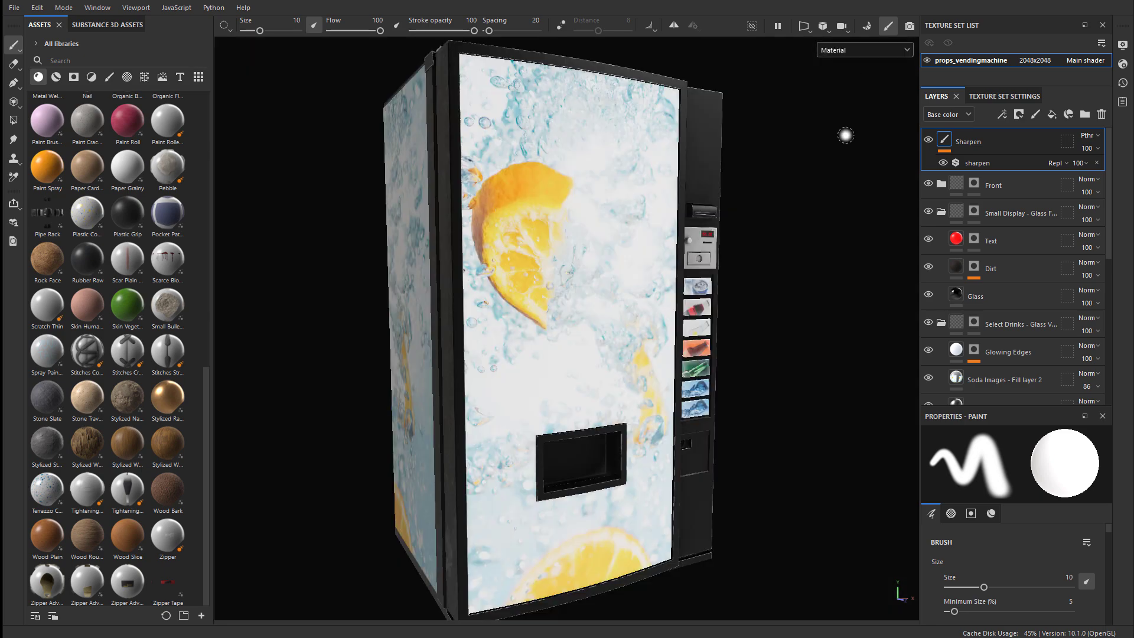
{"action": "left_click", "coordinate": [867, 46]}
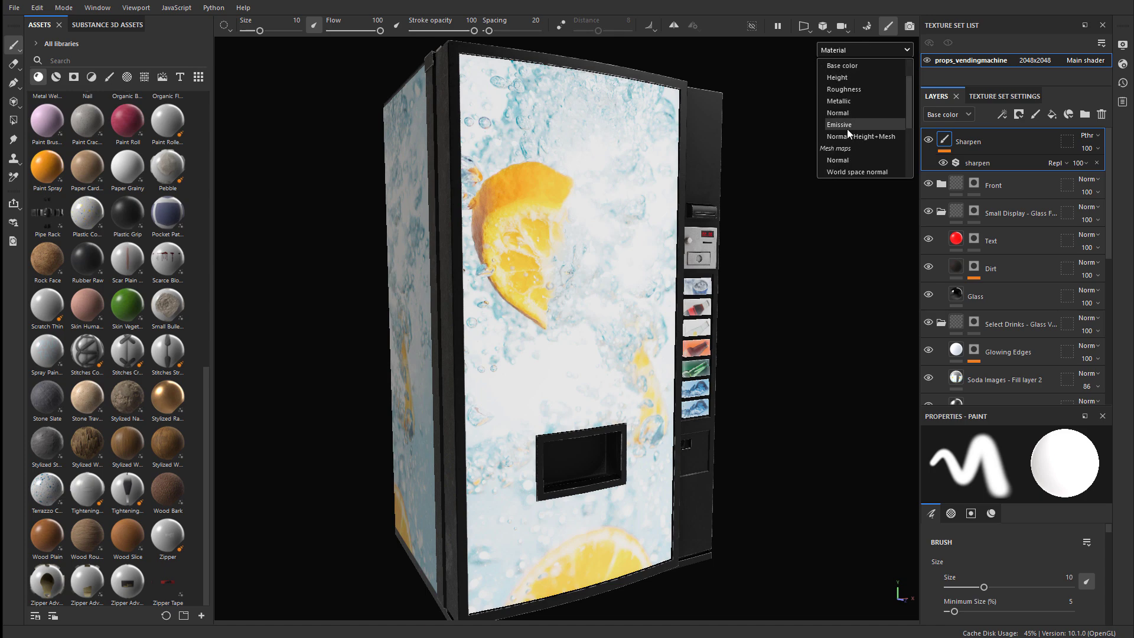
Step: Step forward through Base color, Height and Roughness, then back via Emissive and Metallic to Normal
{"action": "key", "text": "c"}
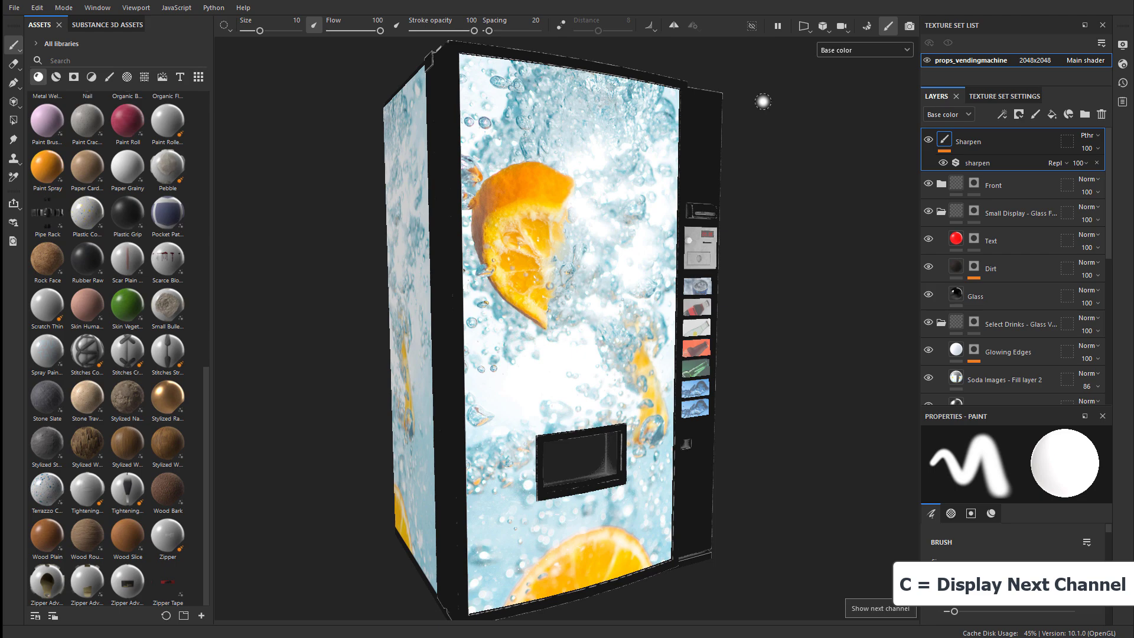
{"action": "key", "text": "c"}
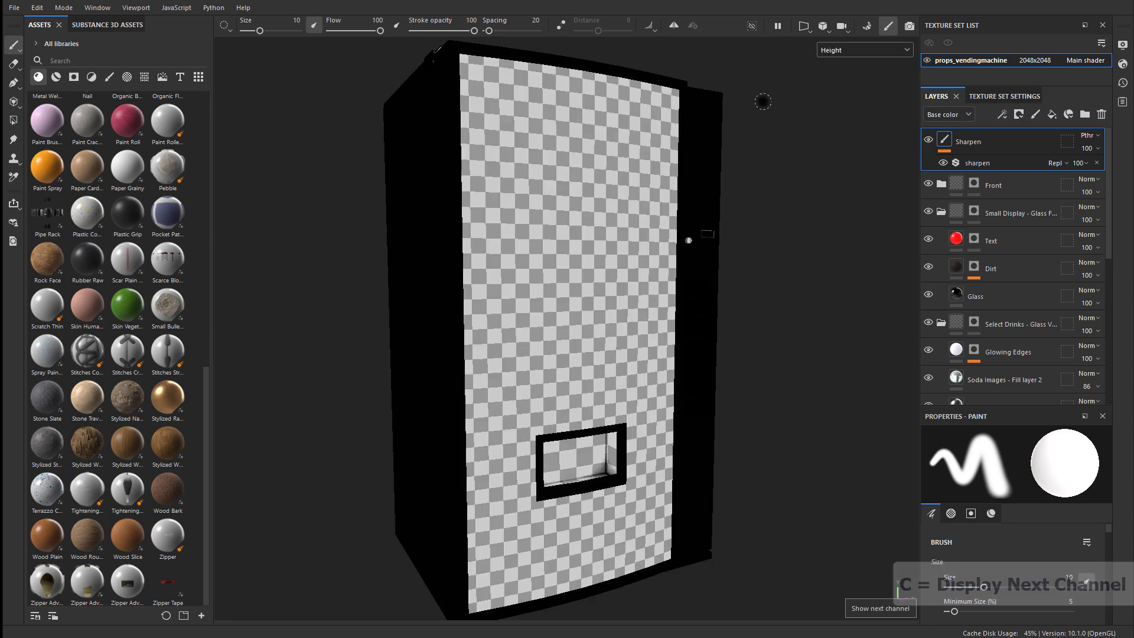
{"action": "key", "text": "c"}
{"action": "key", "text": "c"}
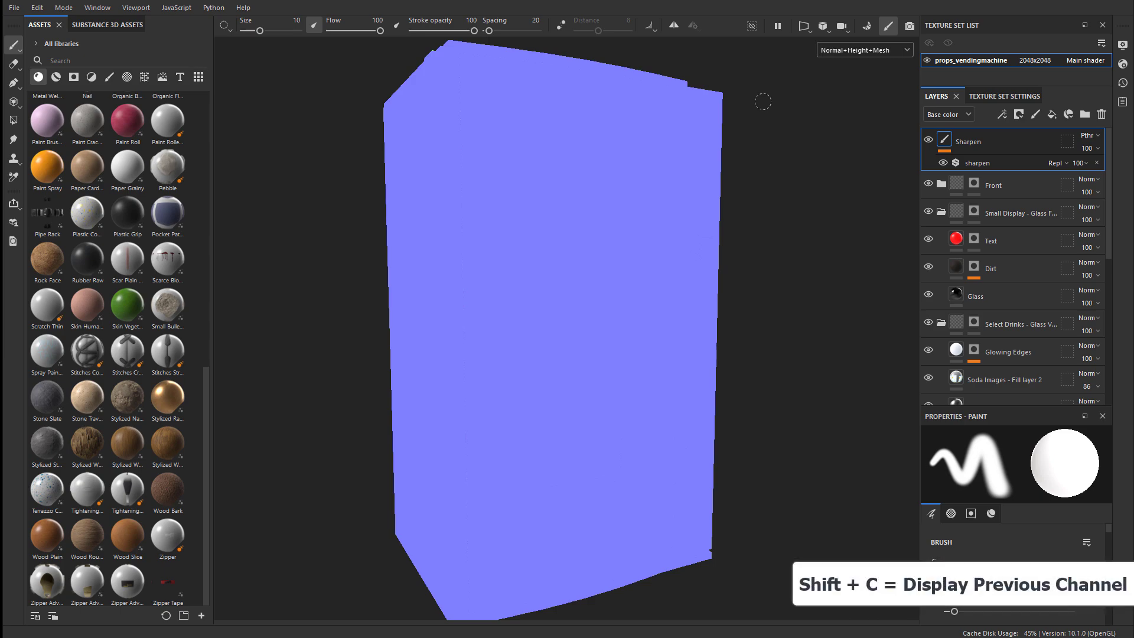
{"action": "key", "text": "shift+c"}
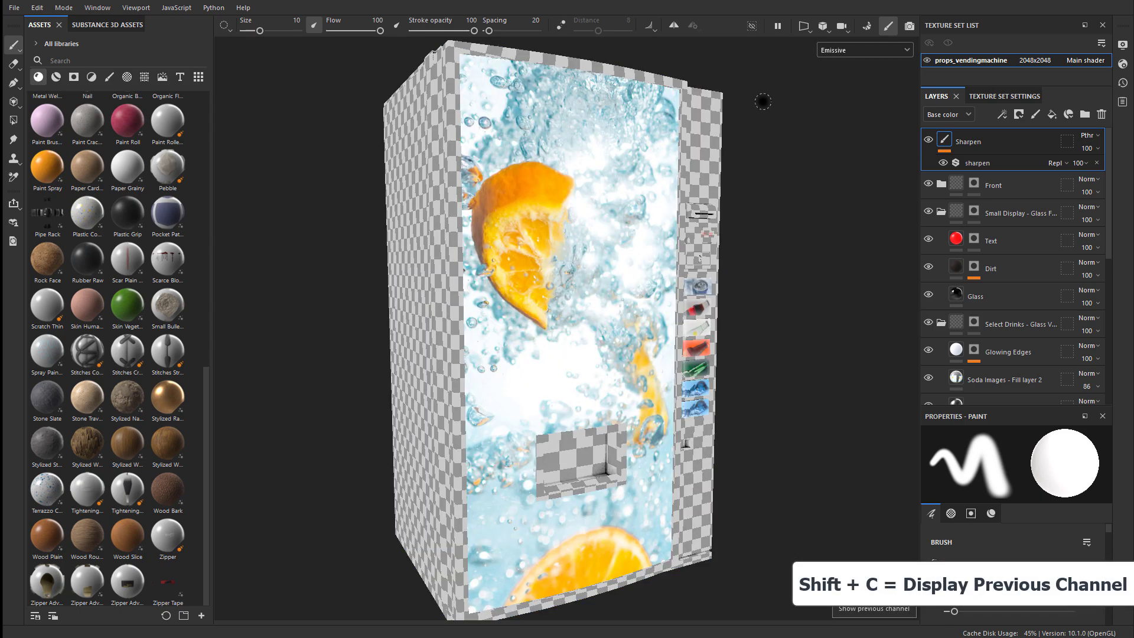
{"action": "key", "text": "shift+c"}
{"action": "key", "text": "shift+c"}
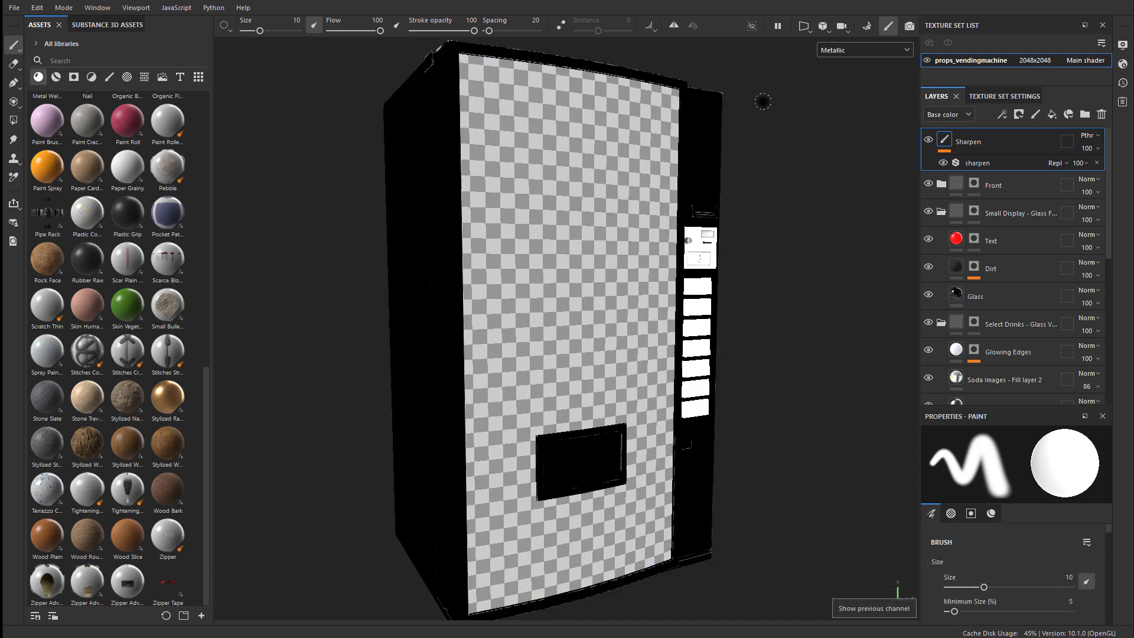
{"action": "key", "text": "c"}
{"action": "key", "text": "c"}
{"action": "key", "text": "c"}
{"action": "key", "text": "shift+c"}
{"action": "key", "text": "shift+c"}
{"action": "key", "text": "shift+c"}
{"action": "key", "text": "shift+c"}
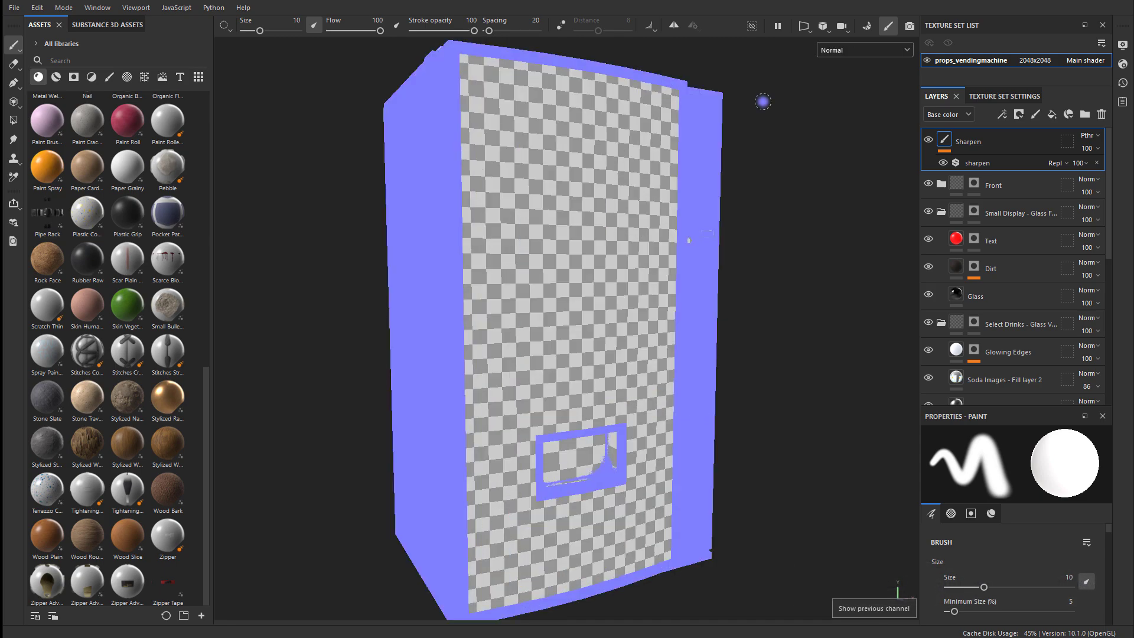
{"action": "key", "text": "shift+c"}
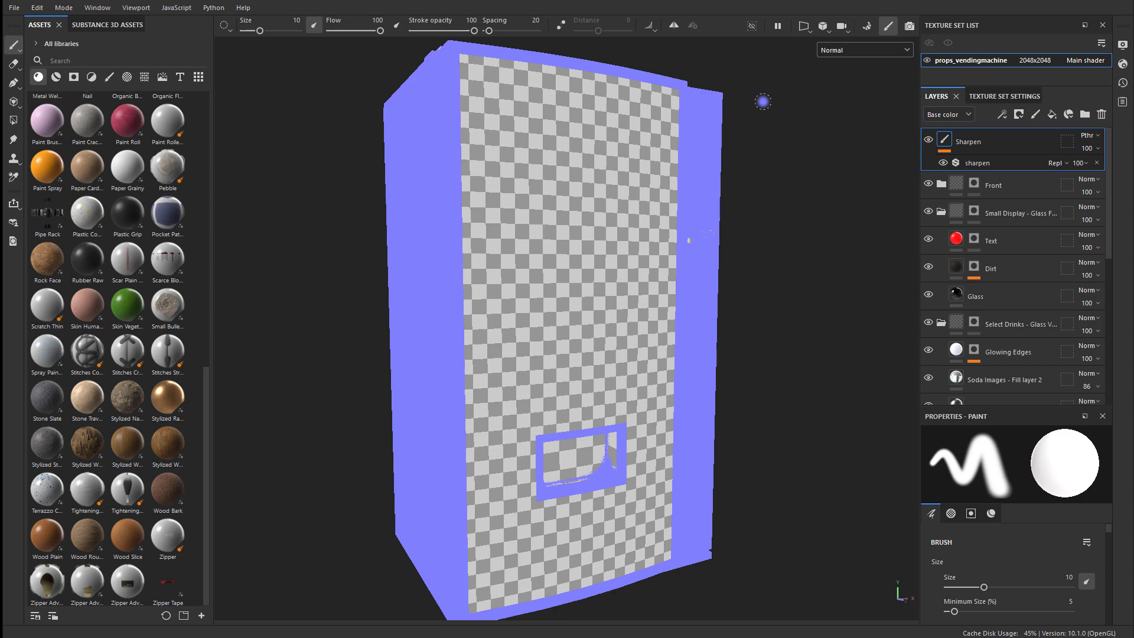
Step: Display the Curvature mesh map from the viewport channel dropdown
{"action": "left_click", "coordinate": [877, 49]}
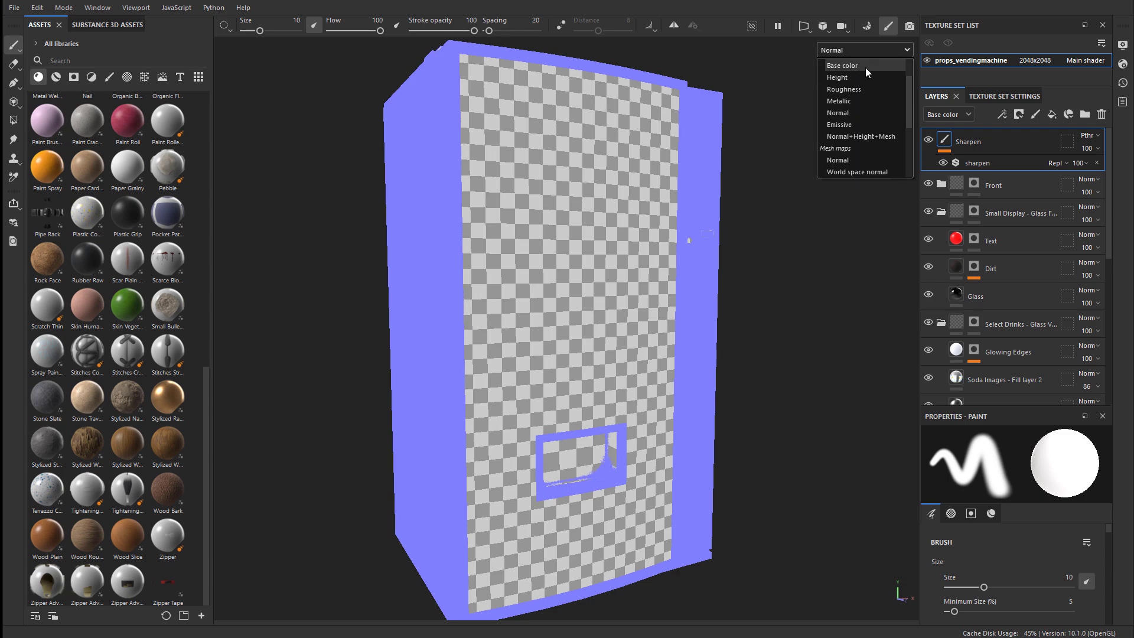
{"action": "scroll", "coordinate": [844, 136], "scroll_direction": "down", "scroll_amount": 2}
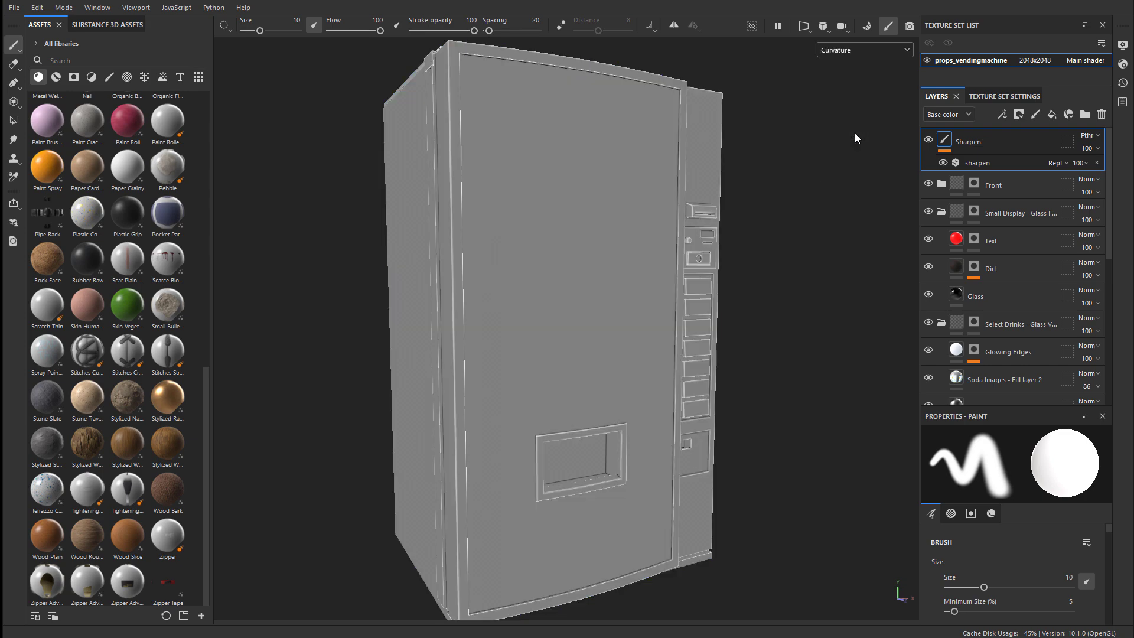
{"action": "left_click", "coordinate": [851, 135]}
{"action": "left_click", "coordinate": [858, 52]}
{"action": "left_click", "coordinate": [853, 70]}
Step: Cycle mesh maps forward to Bent normals, then back to Height, and browse the channel list
{"action": "key", "text": "b"}
{"action": "key", "text": "b"}
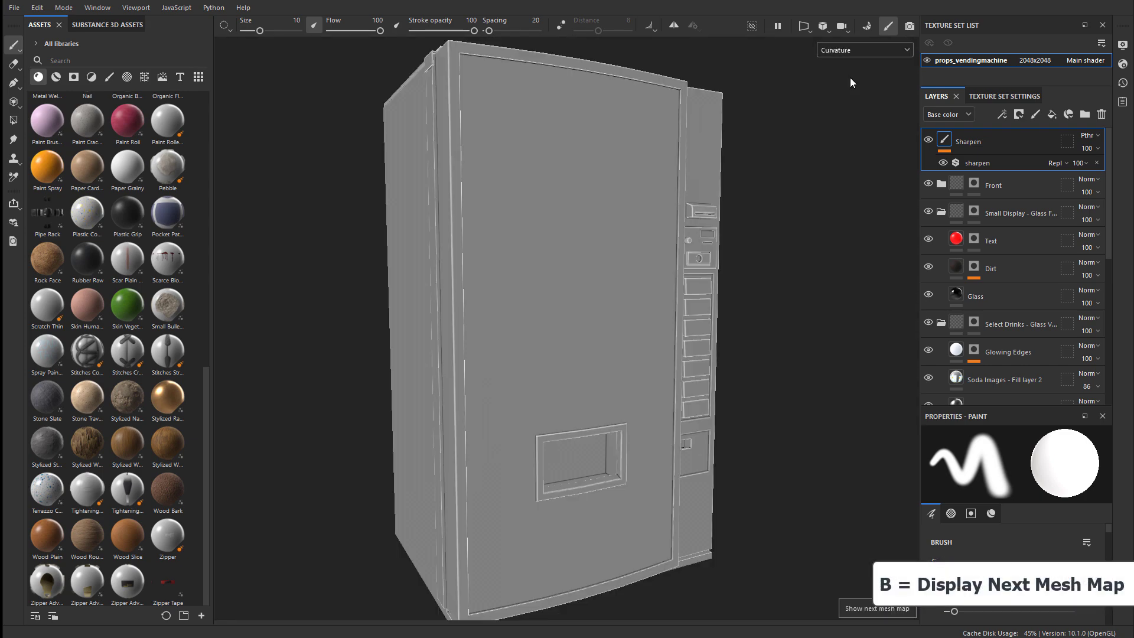
{"action": "key", "text": "b"}
{"action": "key", "text": "b"}
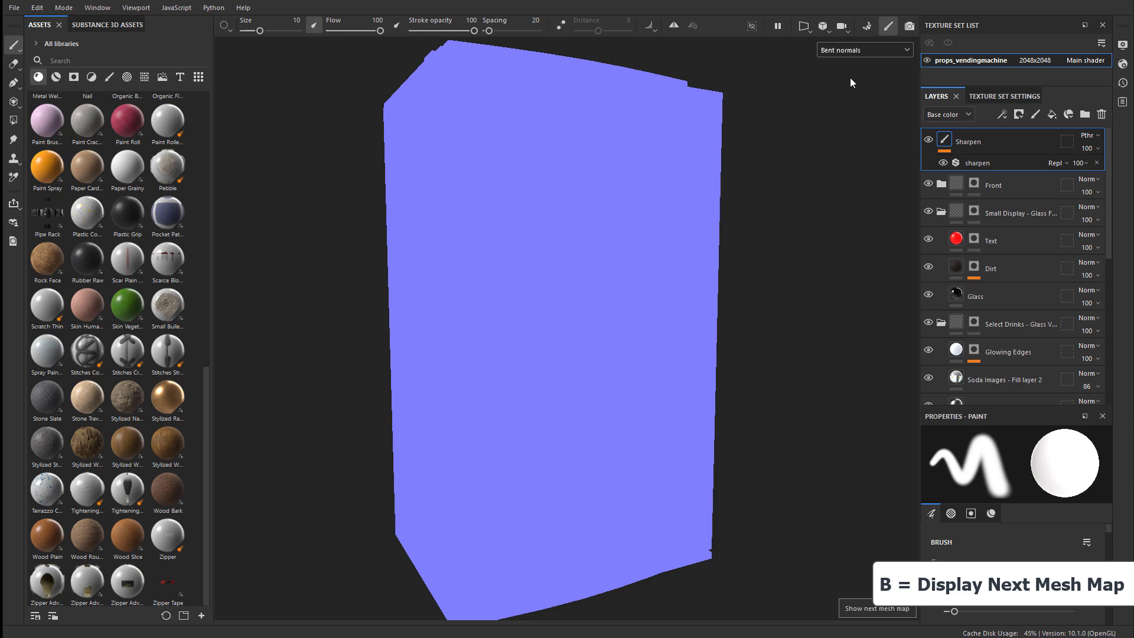
{"action": "key", "text": "shift+b"}
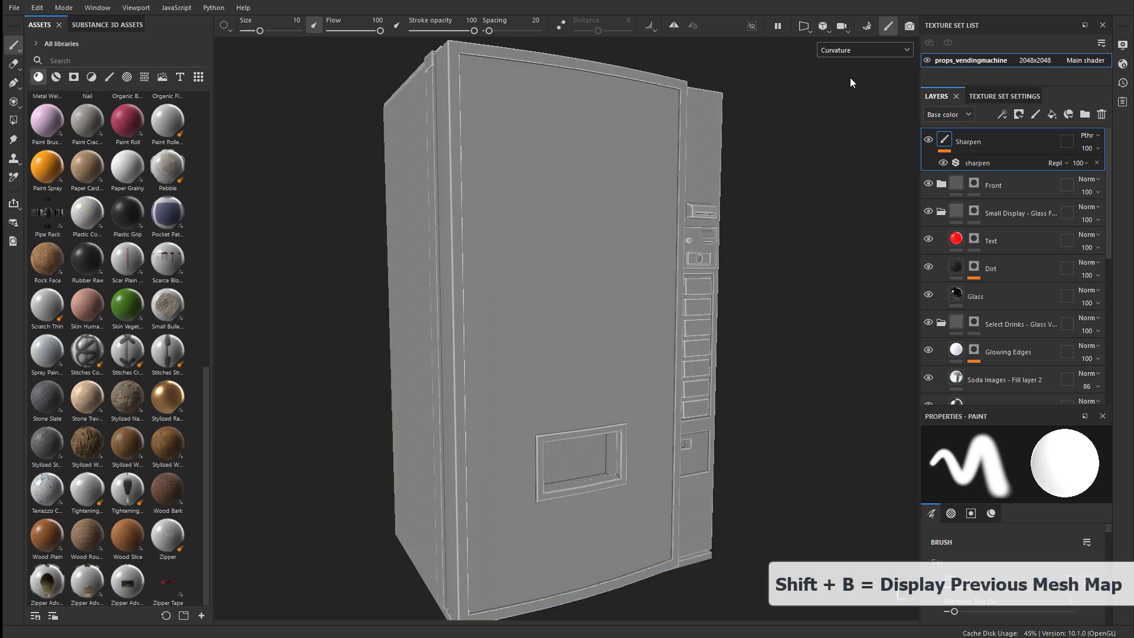
{"action": "key", "text": "shift+b"}
{"action": "key", "text": "shift+b"}
{"action": "key", "text": "shift+b"}
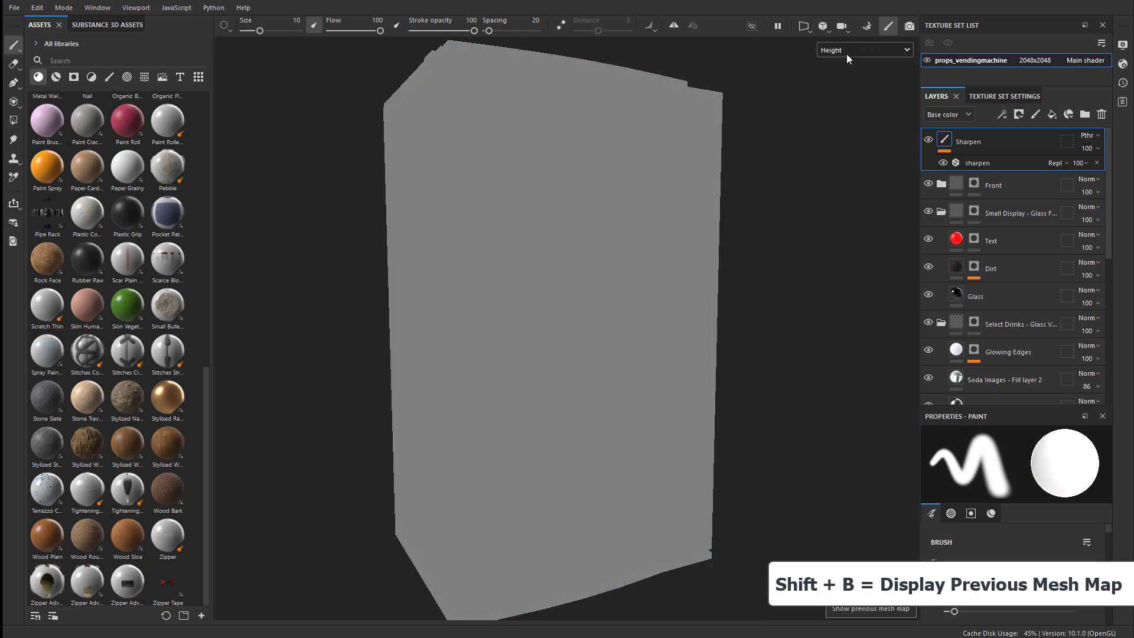
{"action": "left_click", "coordinate": [846, 52]}
{"action": "scroll", "coordinate": [842, 96], "scroll_direction": "up", "scroll_amount": 3}
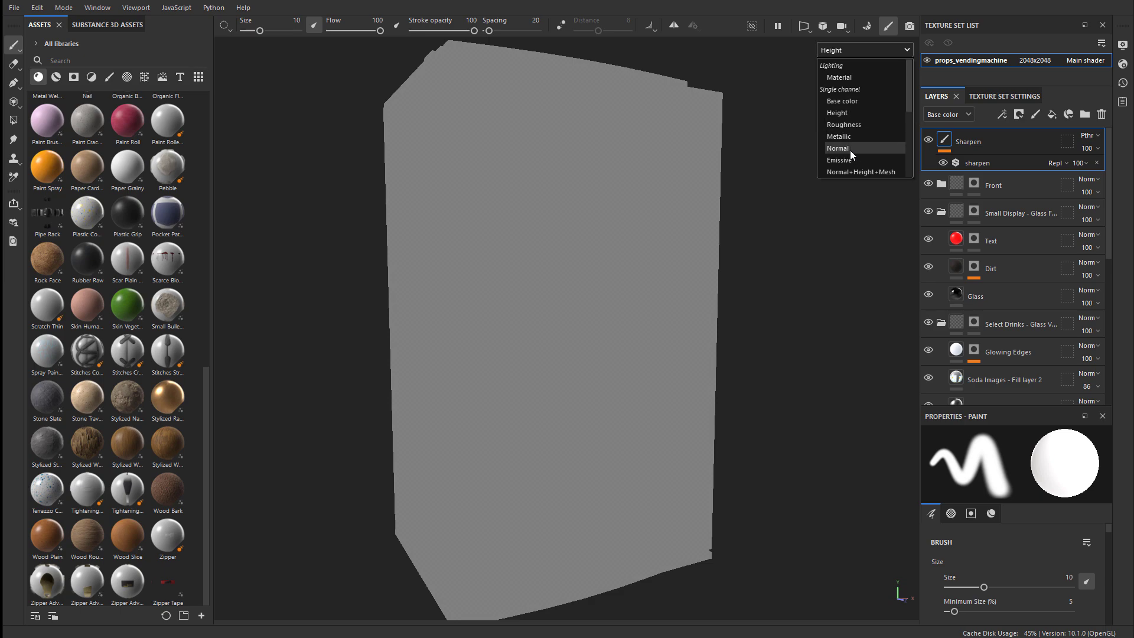
{"action": "scroll", "coordinate": [855, 153], "scroll_direction": "down", "scroll_amount": 1}
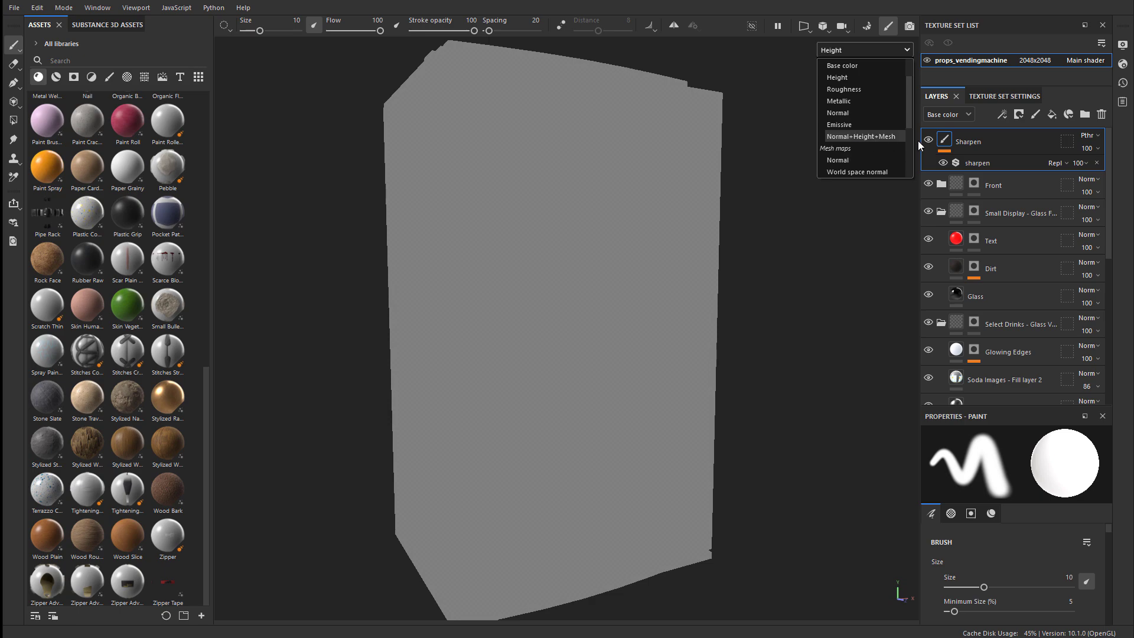
Step: Review the texture set's Mesh Maps settings, then enter baking mode showing the 2048 bake settings
{"action": "left_click", "coordinate": [1008, 97]}
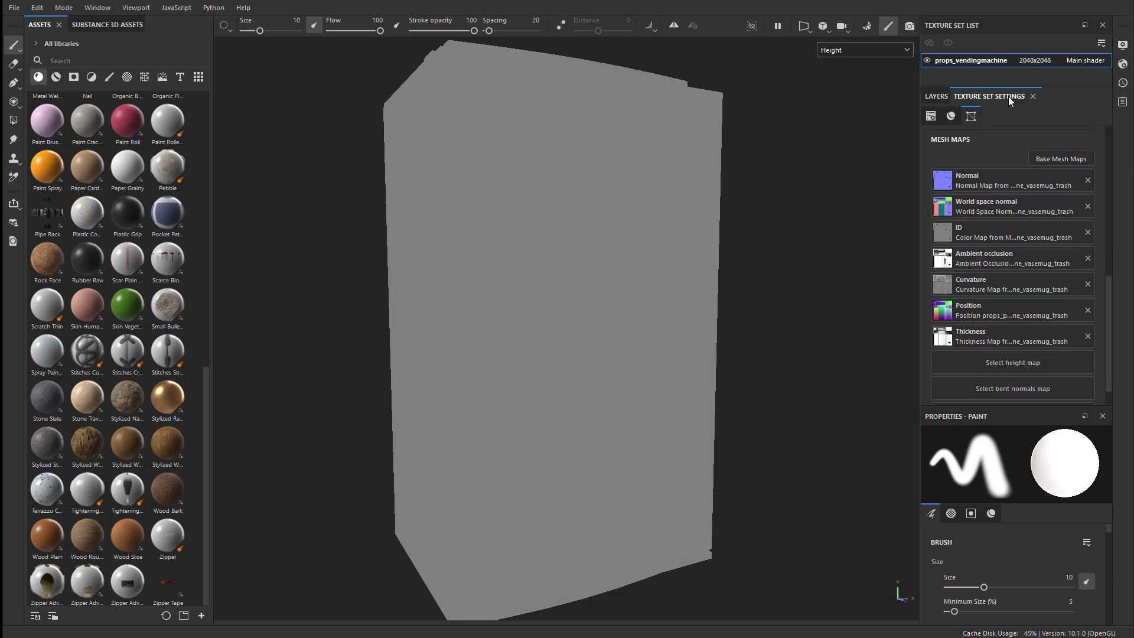
{"action": "scroll", "coordinate": [1019, 154], "scroll_direction": "down", "scroll_amount": 1}
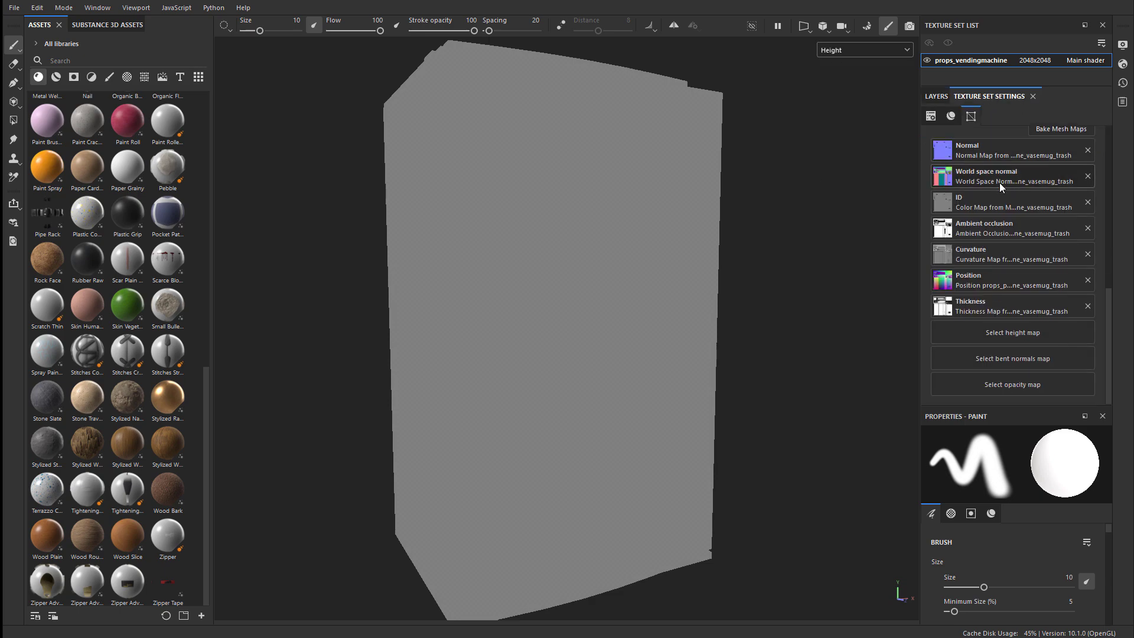
{"action": "scroll", "coordinate": [1027, 189], "scroll_direction": "up", "scroll_amount": 2}
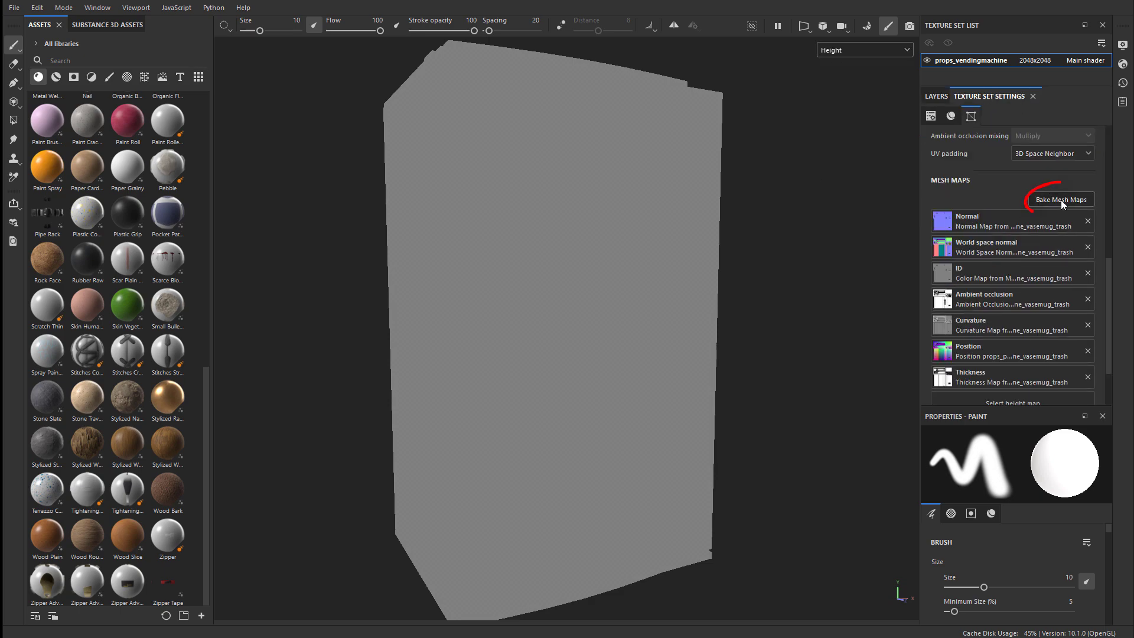
{"action": "left_click", "coordinate": [867, 27]}
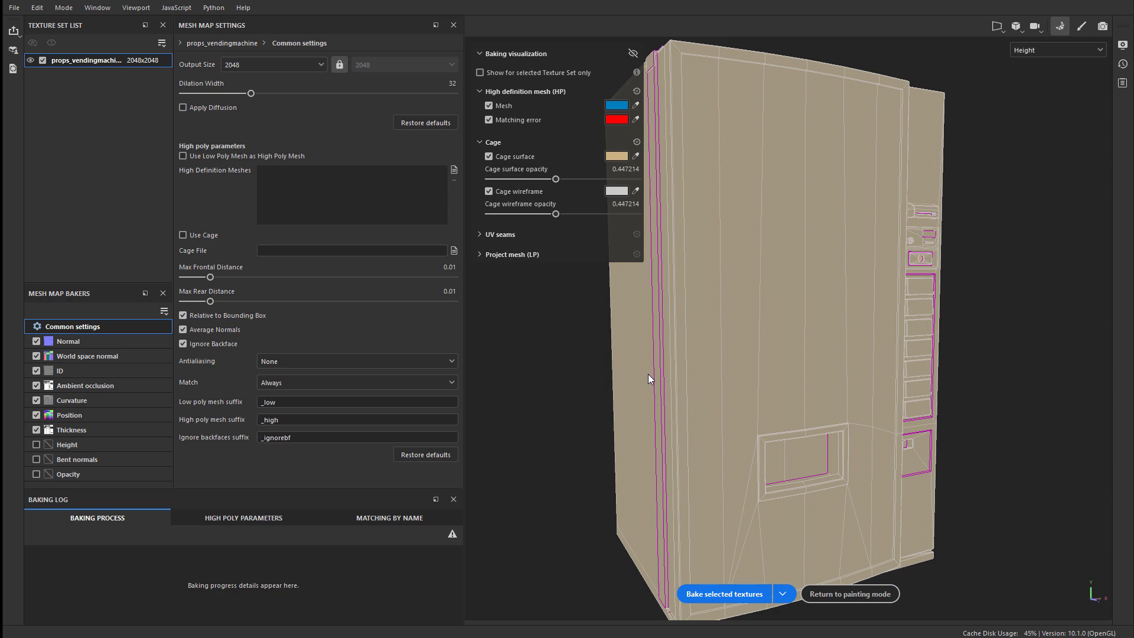
Step: Back in painting mode, show Thickness, cycle through Normal and World space normal, then Material
{"action": "left_click", "coordinate": [1078, 27]}
{"action": "scroll", "coordinate": [973, 377], "scroll_direction": "down", "scroll_amount": 1}
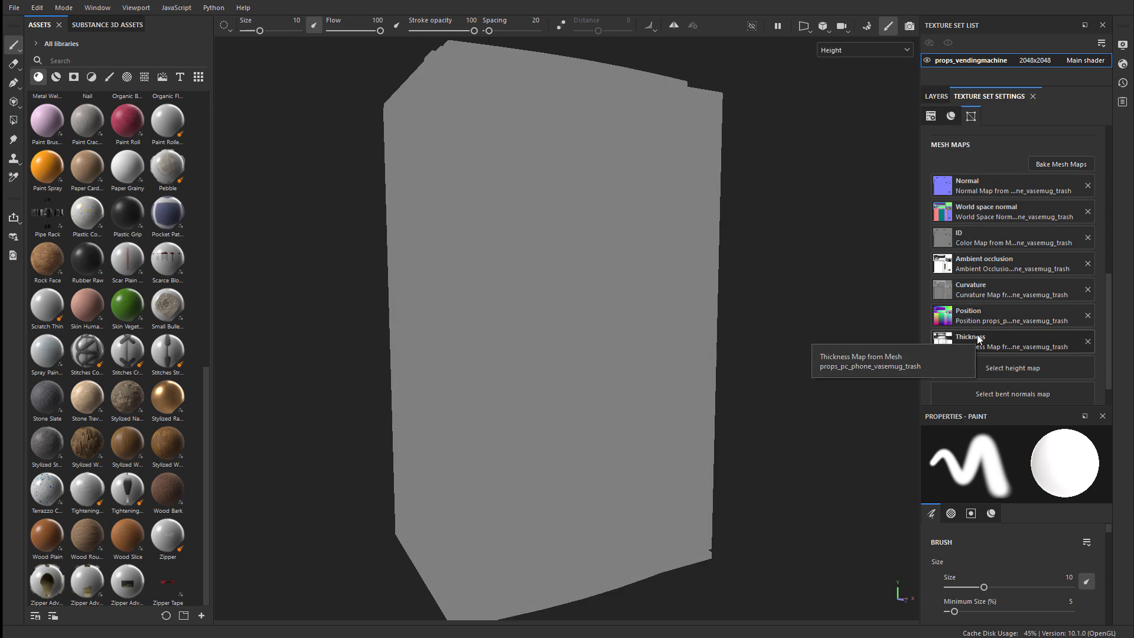
{"action": "left_click", "coordinate": [861, 48]}
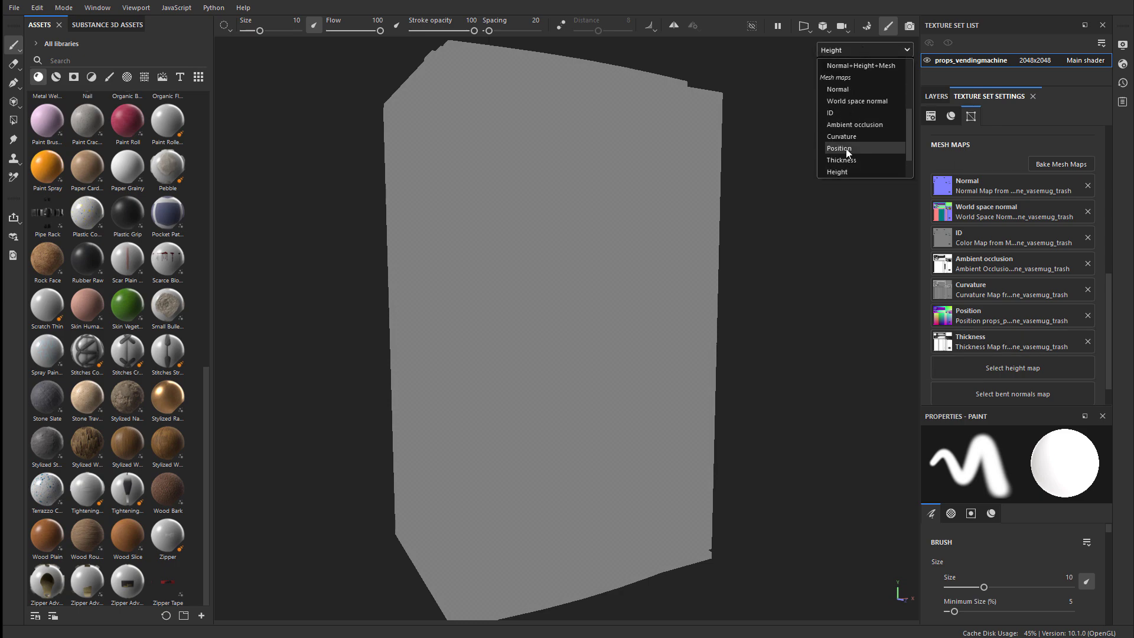
{"action": "scroll", "coordinate": [846, 148], "scroll_direction": "down", "scroll_amount": 1}
{"action": "left_click", "coordinate": [849, 121]}
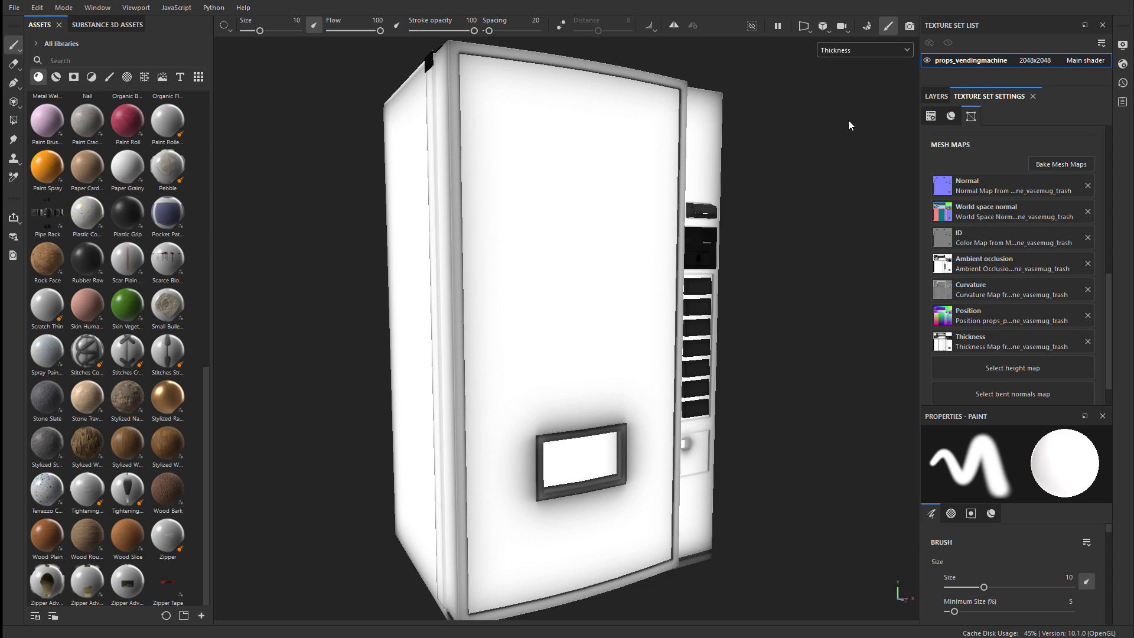
{"action": "key", "text": "b"}
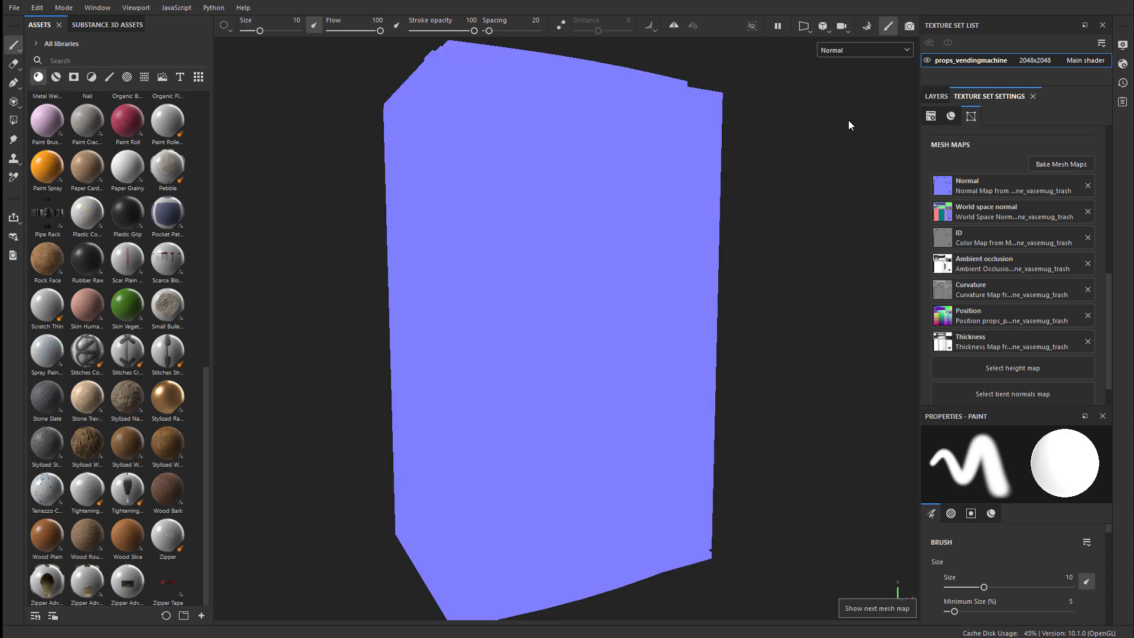
{"action": "key", "text": "b"}
{"action": "key", "text": "b"}
{"action": "key", "text": "b"}
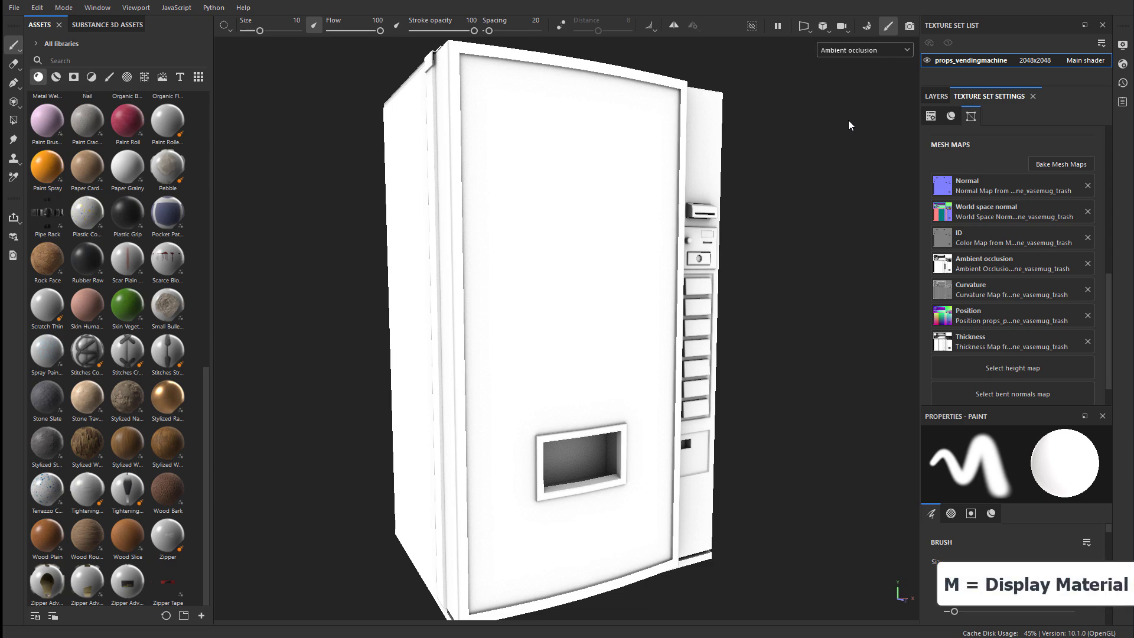
{"action": "key", "text": "m"}
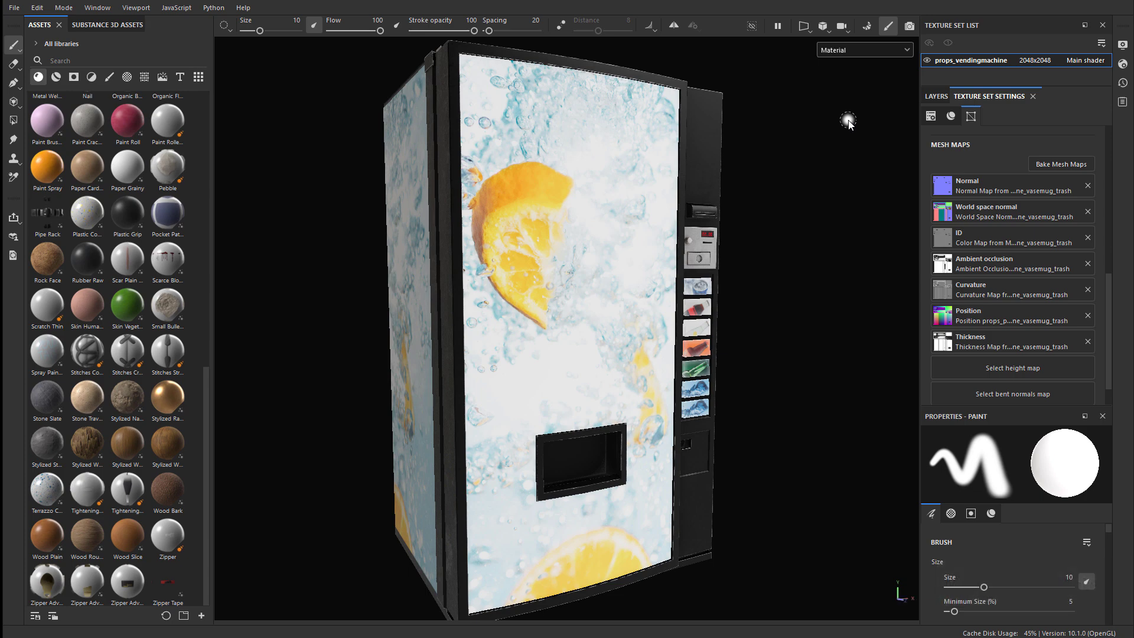
Step: Show the Layers panel and reselect Material in the viewport channel dropdown
{"action": "left_click", "coordinate": [936, 96]}
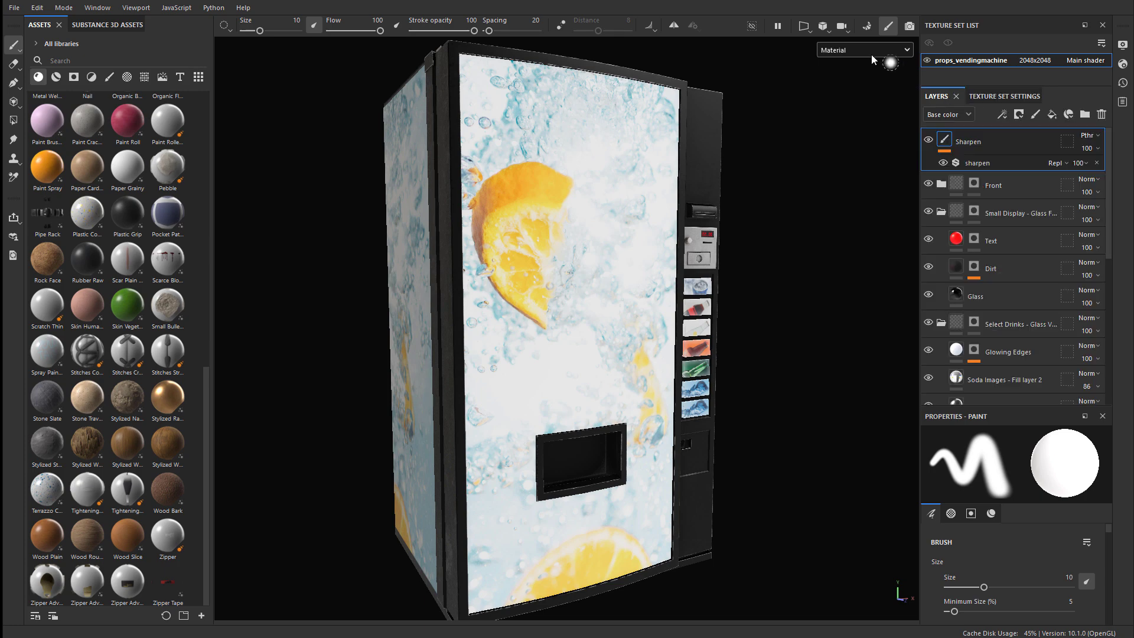
{"action": "left_click", "coordinate": [851, 50]}
{"action": "scroll", "coordinate": [849, 86], "scroll_direction": "up", "scroll_amount": 4}
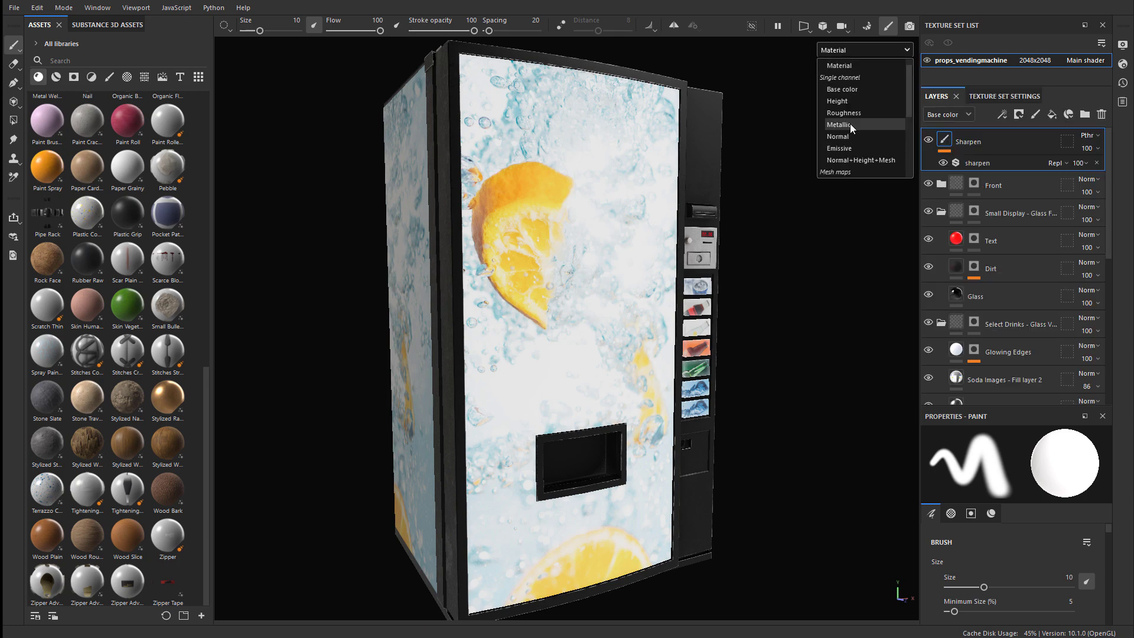
{"action": "scroll", "coordinate": [849, 133], "scroll_direction": "down", "scroll_amount": 1}
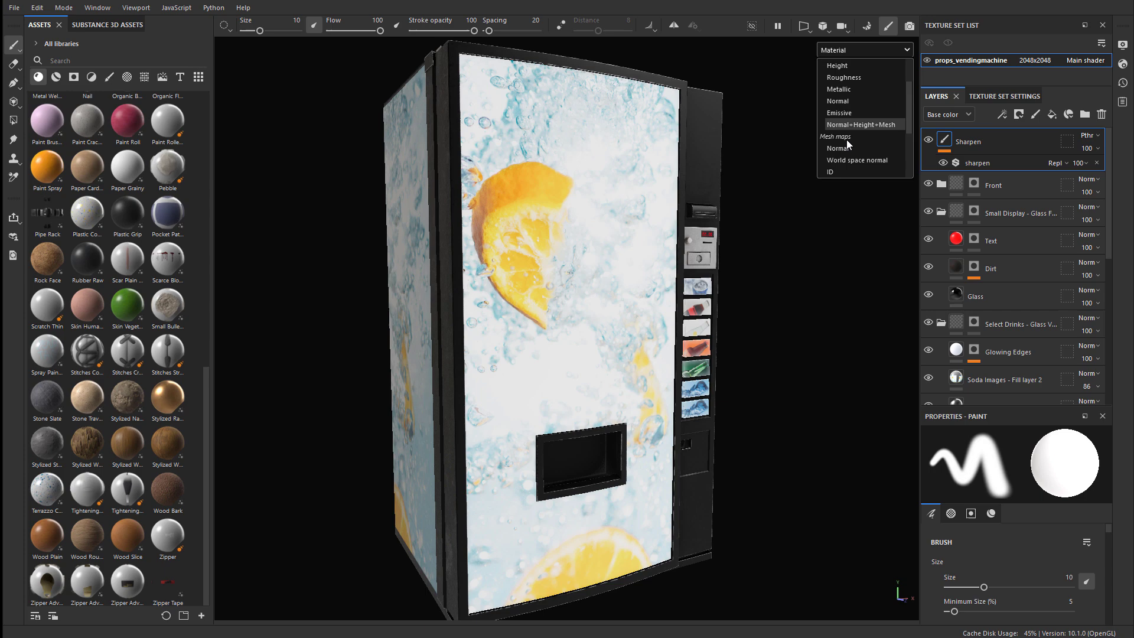
{"action": "scroll", "coordinate": [846, 68], "scroll_direction": "up", "scroll_amount": 1}
{"action": "left_click", "coordinate": [848, 74]}
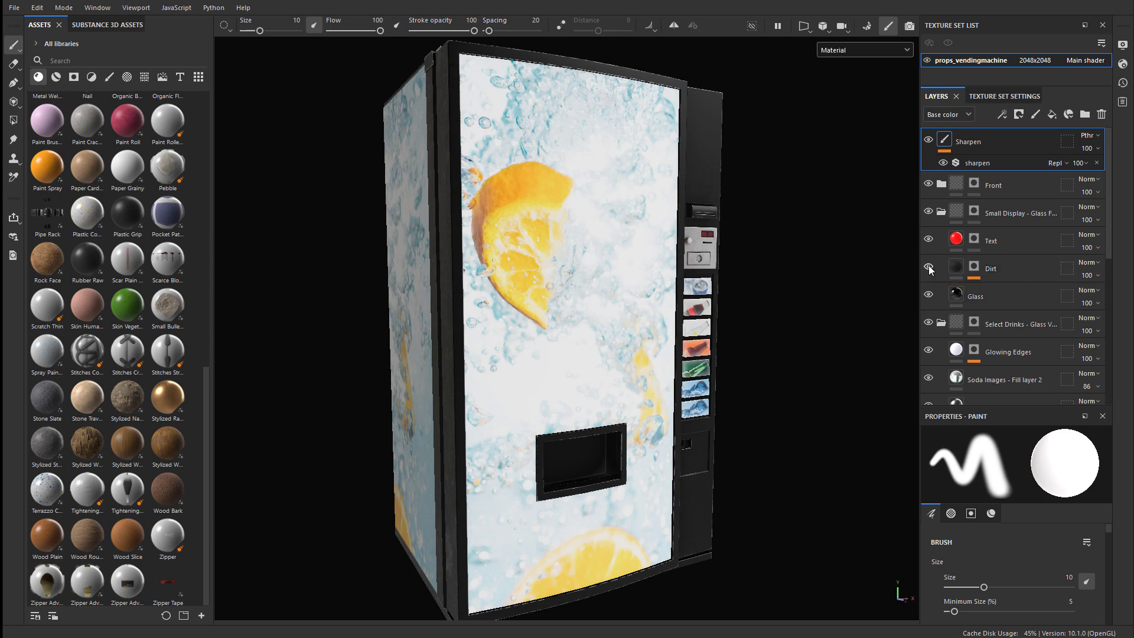
Step: Preview the Dirt layer's mask, showing white edge highlights on the frame, slots and dispenser
{"action": "left_click", "coordinate": [978, 267]}
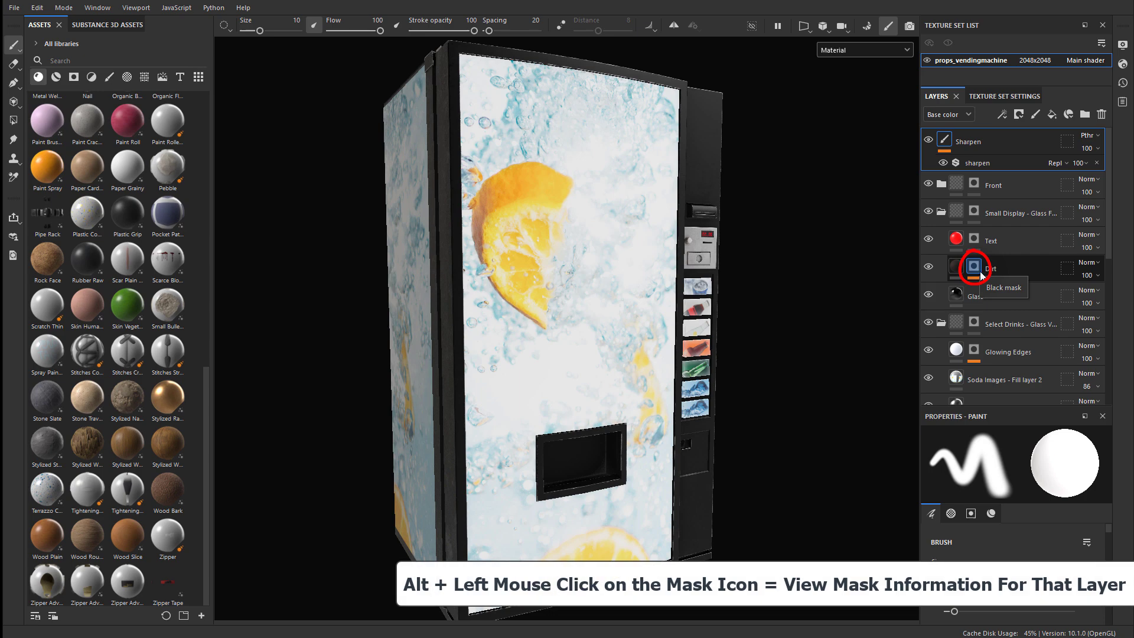
{"action": "left_click", "coordinate": [974, 269], "text": "alt"}
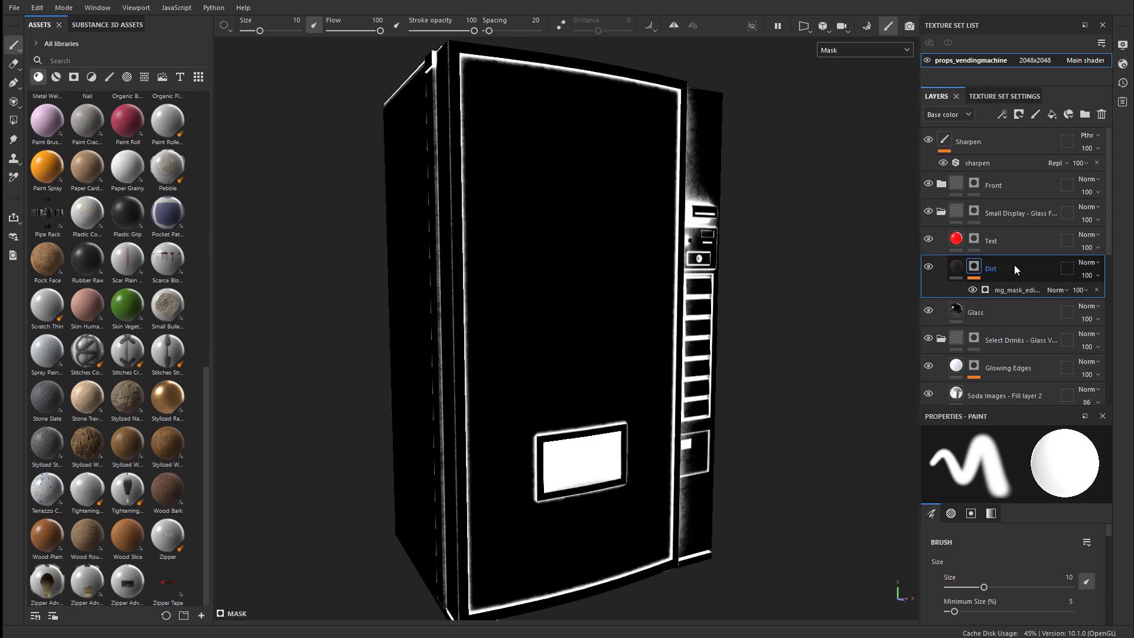
Step: Preview the Dirt Fill layer 2, Plastic Button, Metal Part with Coins and Paint - Fill layer masks, then Material
{"action": "left_click", "coordinate": [955, 269]}
{"action": "scroll", "coordinate": [974, 271], "scroll_direction": "down", "scroll_amount": 5}
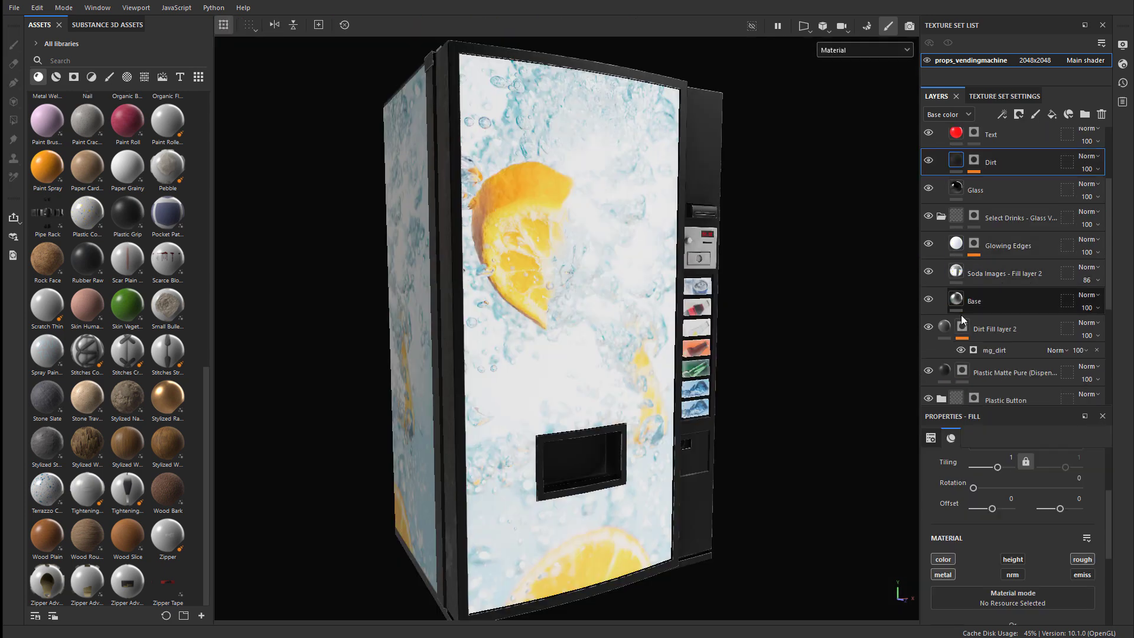
{"action": "left_click", "coordinate": [963, 258]}
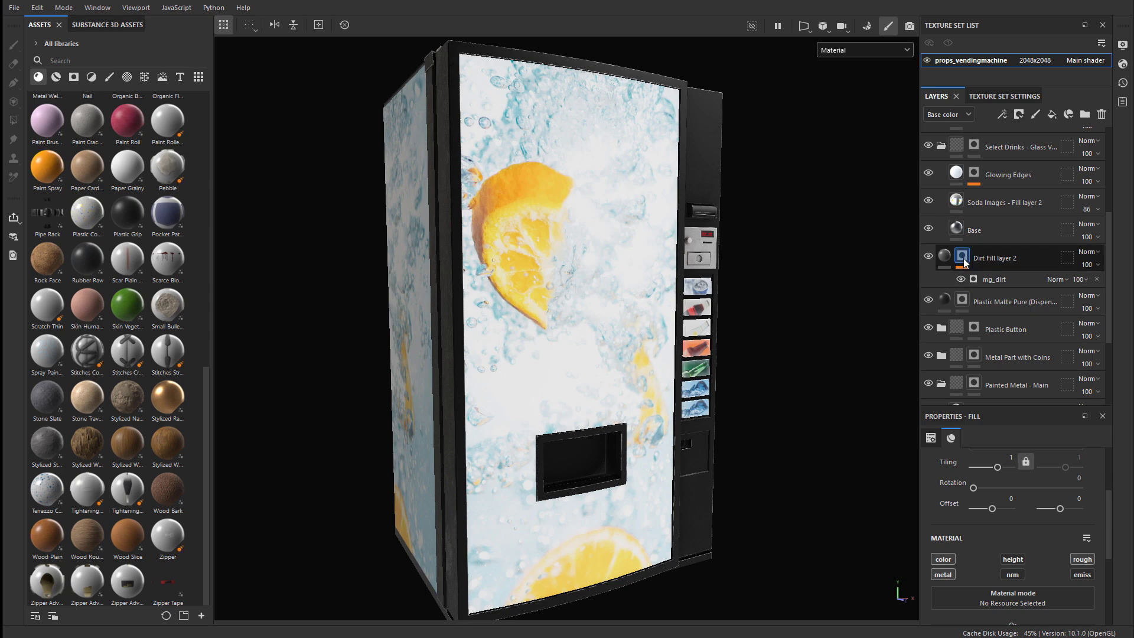
{"action": "left_click", "coordinate": [964, 258], "text": "alt"}
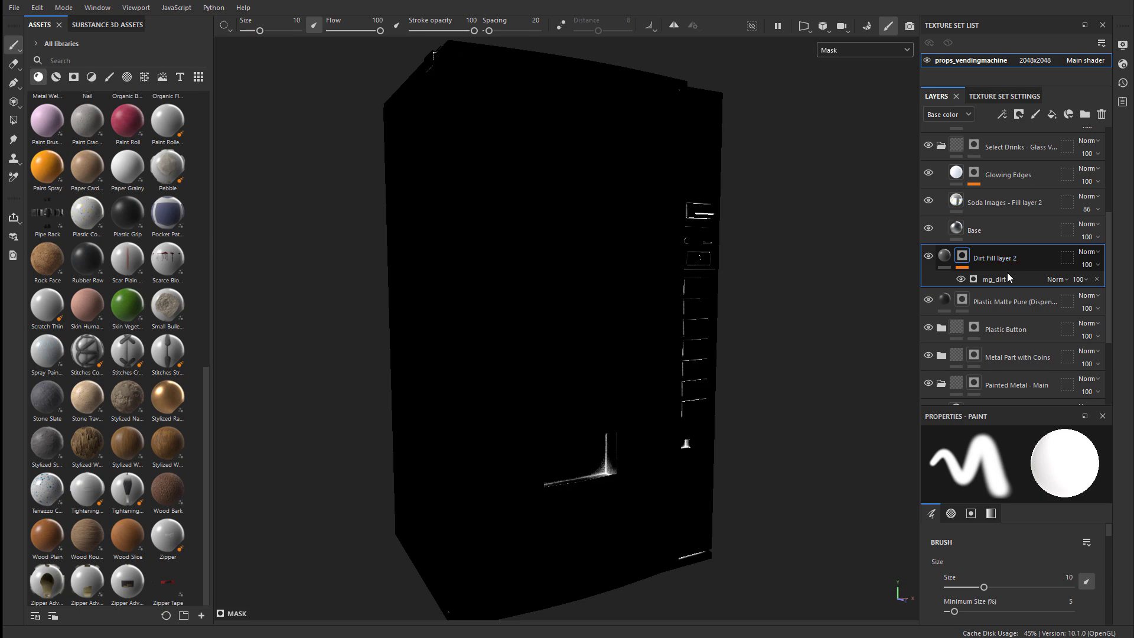
{"action": "left_click", "coordinate": [974, 327]}
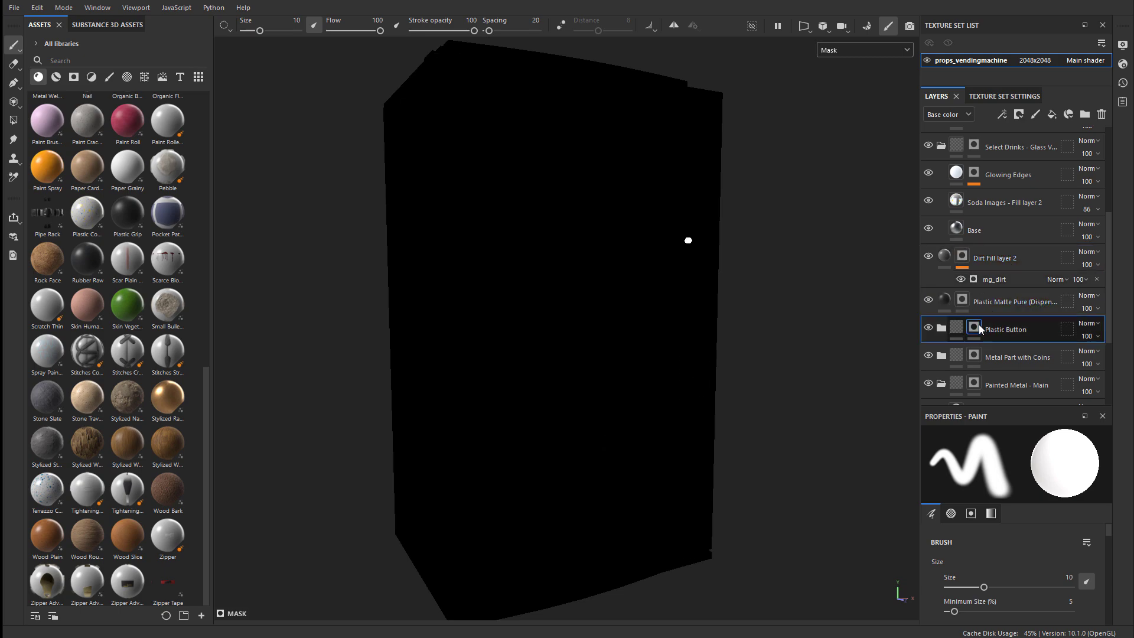
{"action": "left_click", "coordinate": [974, 355]}
{"action": "scroll", "coordinate": [978, 355], "scroll_direction": "down", "scroll_amount": 2}
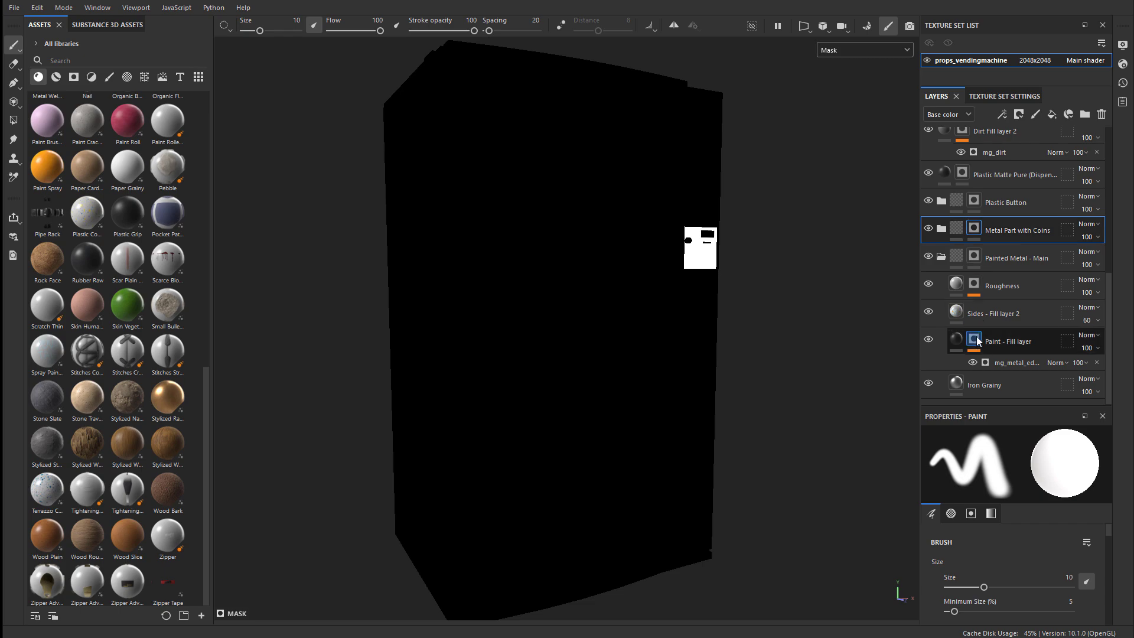
{"action": "left_click", "coordinate": [976, 340]}
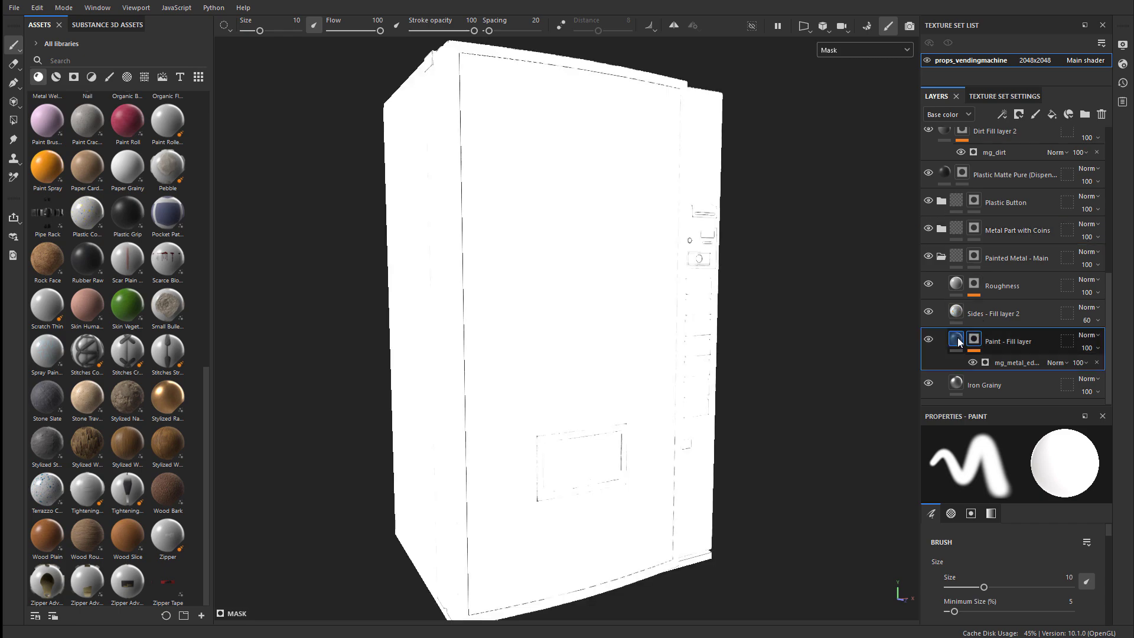
{"action": "key", "text": "m"}
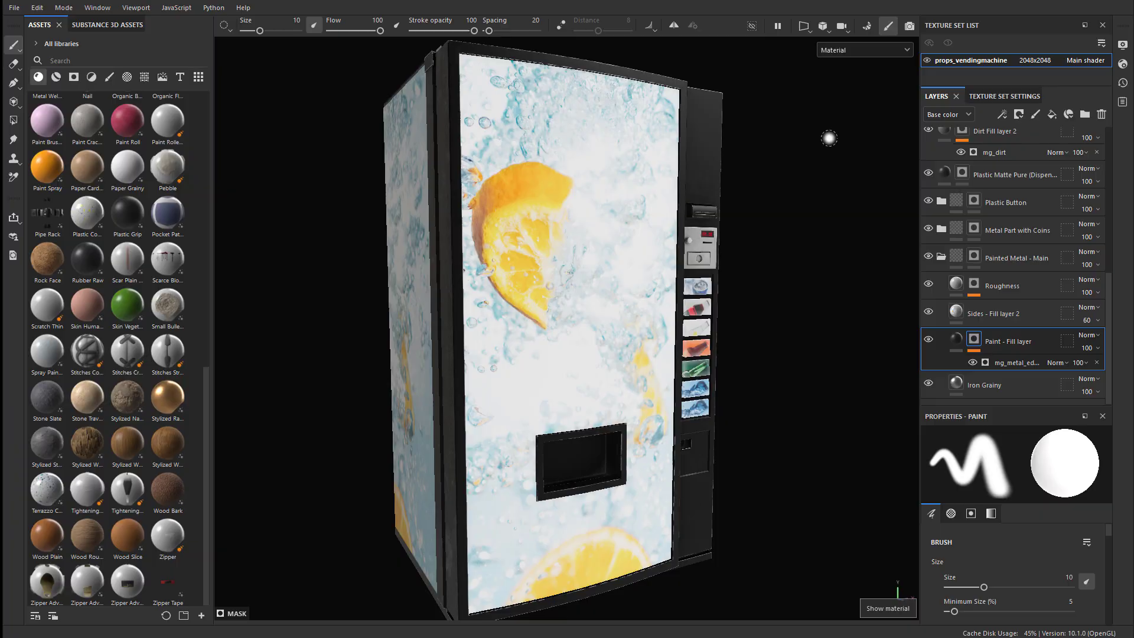